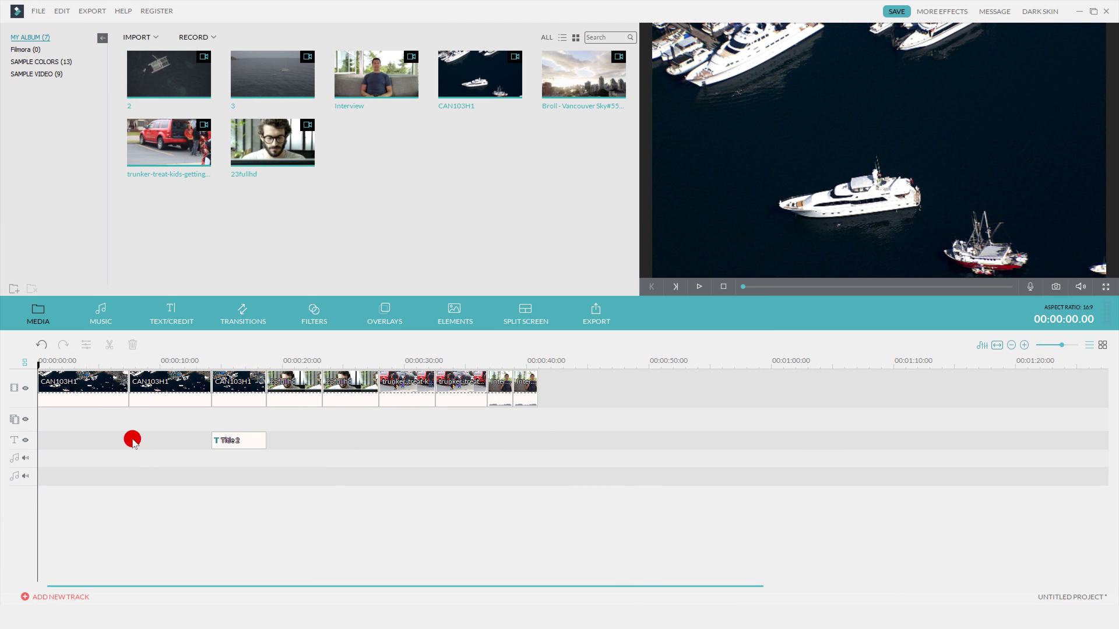
Step: Preview the first CAN103H1 aerial clip, rewind to about 1 second, and bring up its Power Tool
left_click(98, 394)
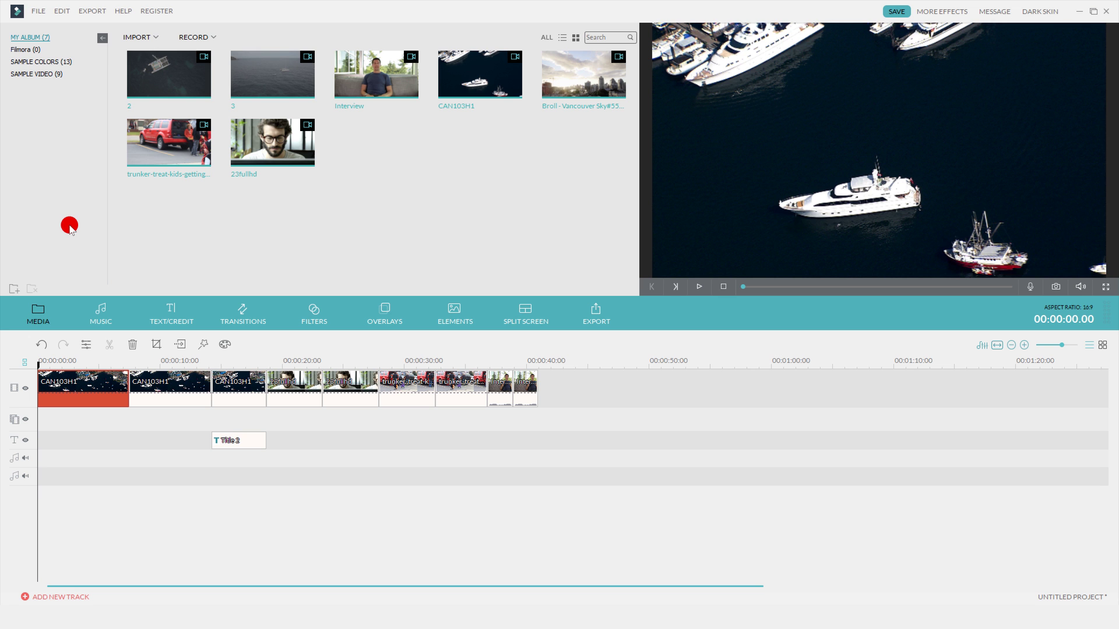
key("space")
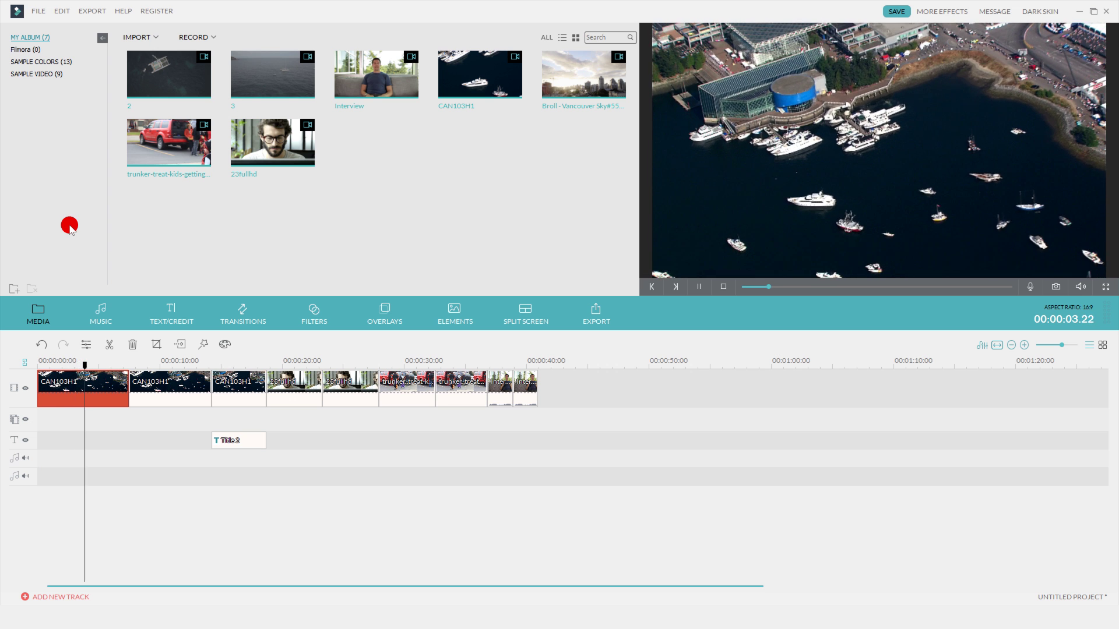
left_click(88, 371)
left_click_drag(81, 366, 52, 366)
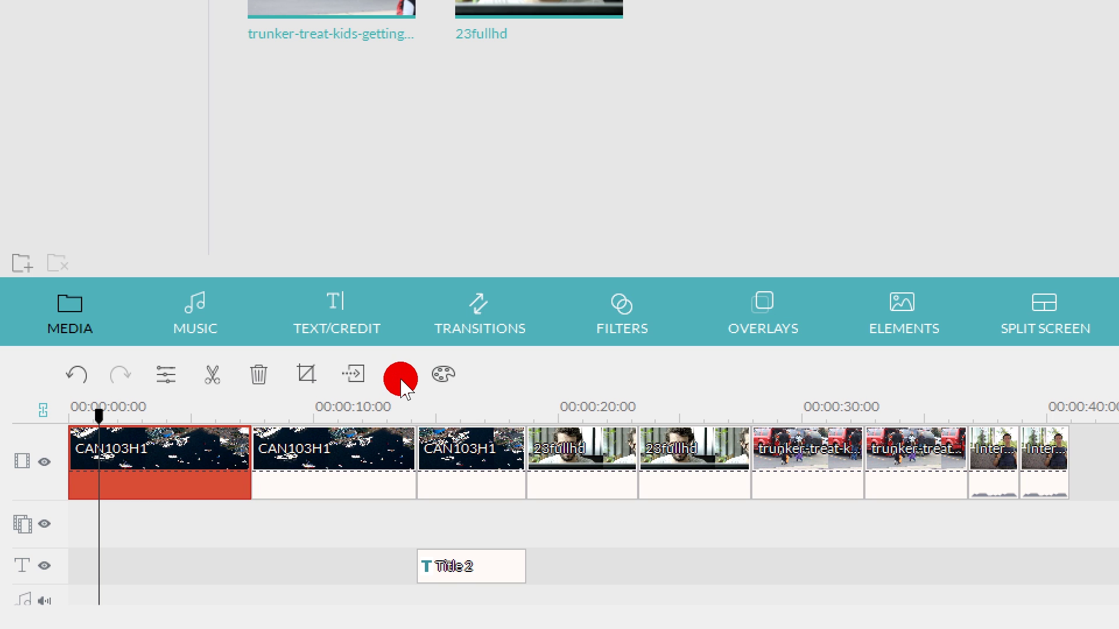
left_click(400, 377)
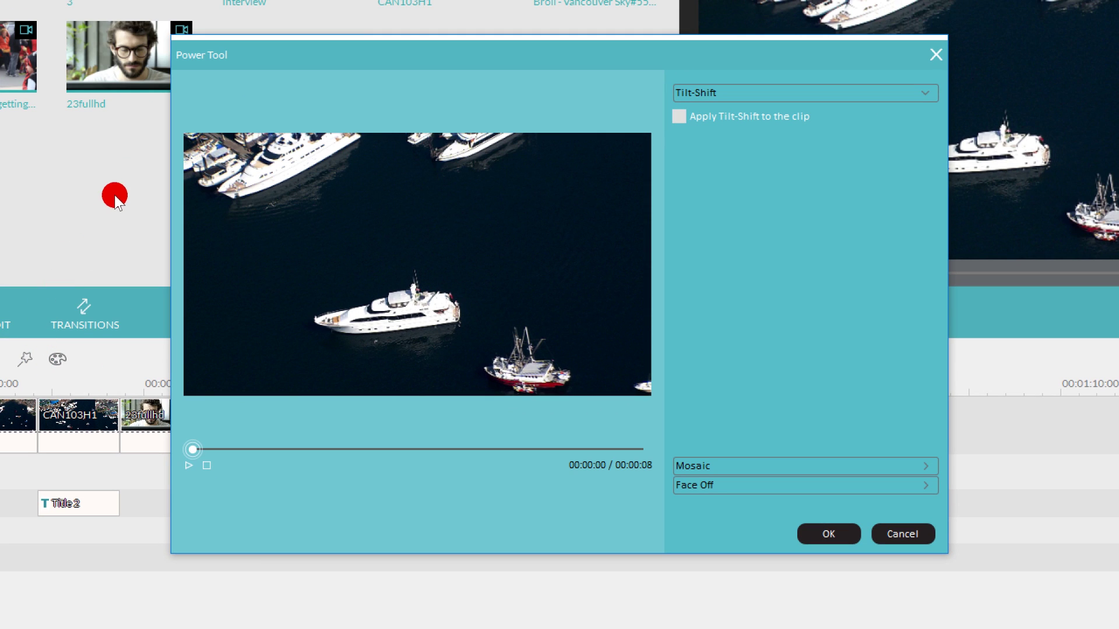
left_click(679, 116)
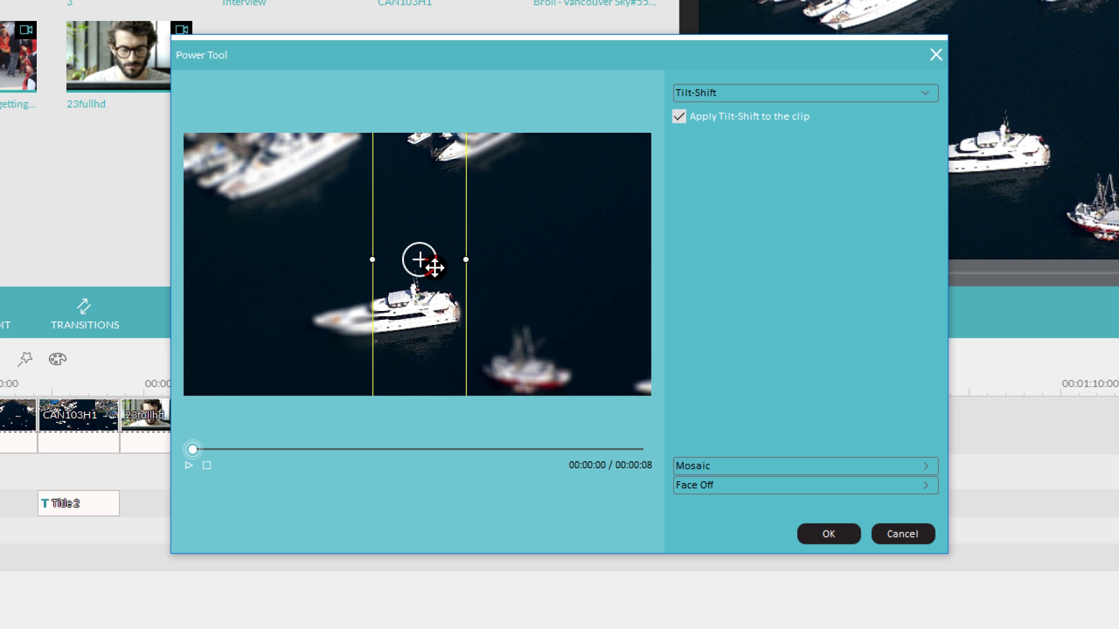
left_click_drag(432, 257, 475, 235)
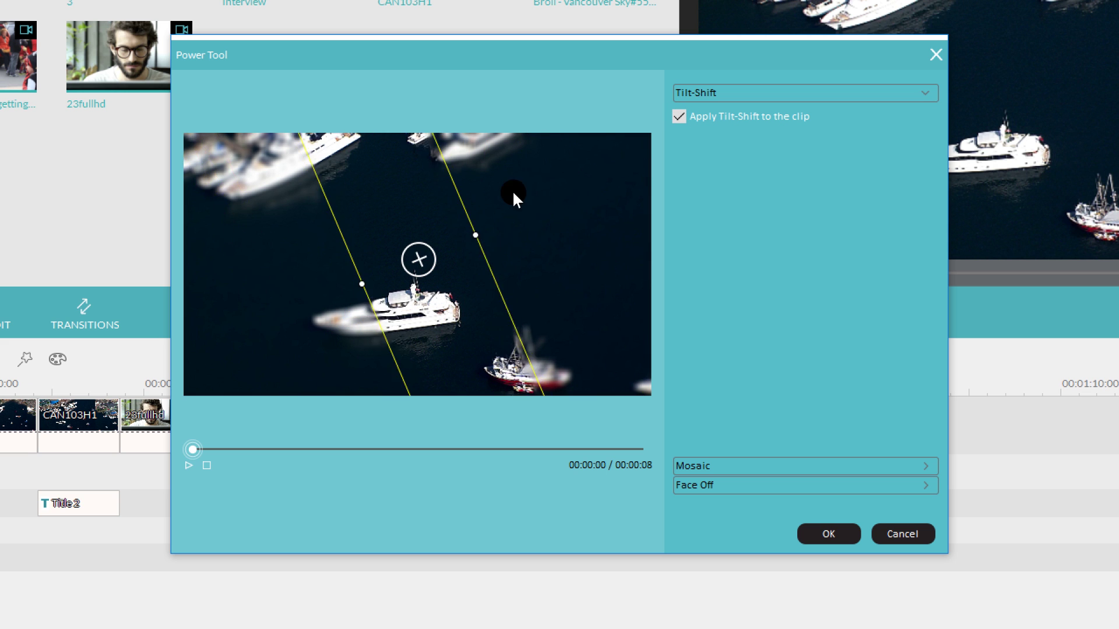
left_click(679, 117)
left_click(683, 113)
left_click(684, 113)
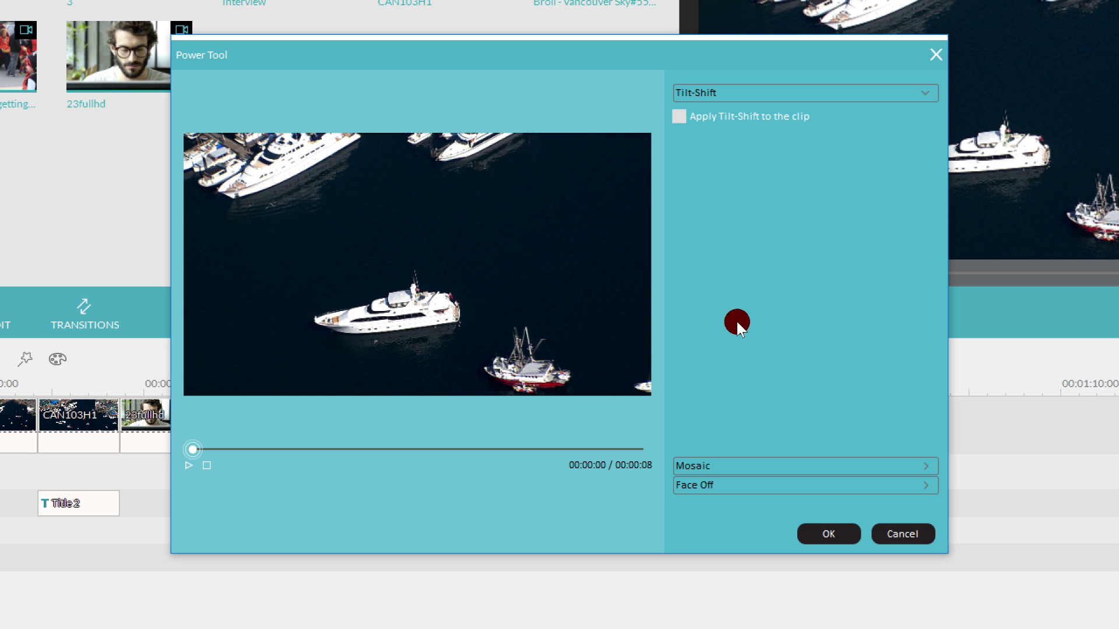
left_click(708, 465)
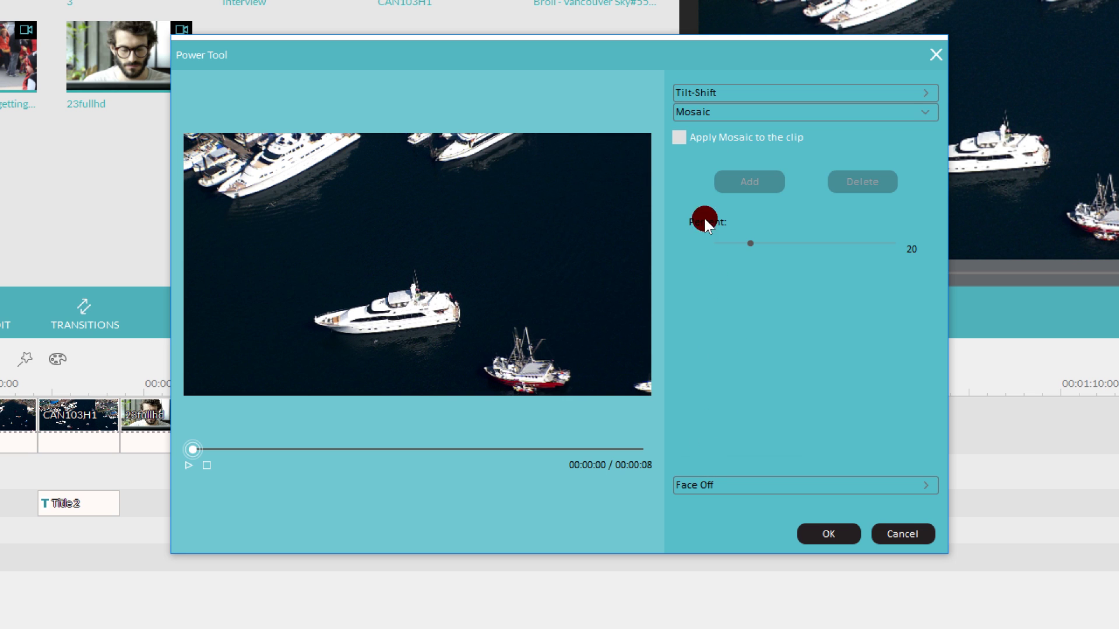
left_click(678, 139)
left_click(737, 175)
left_click(465, 290)
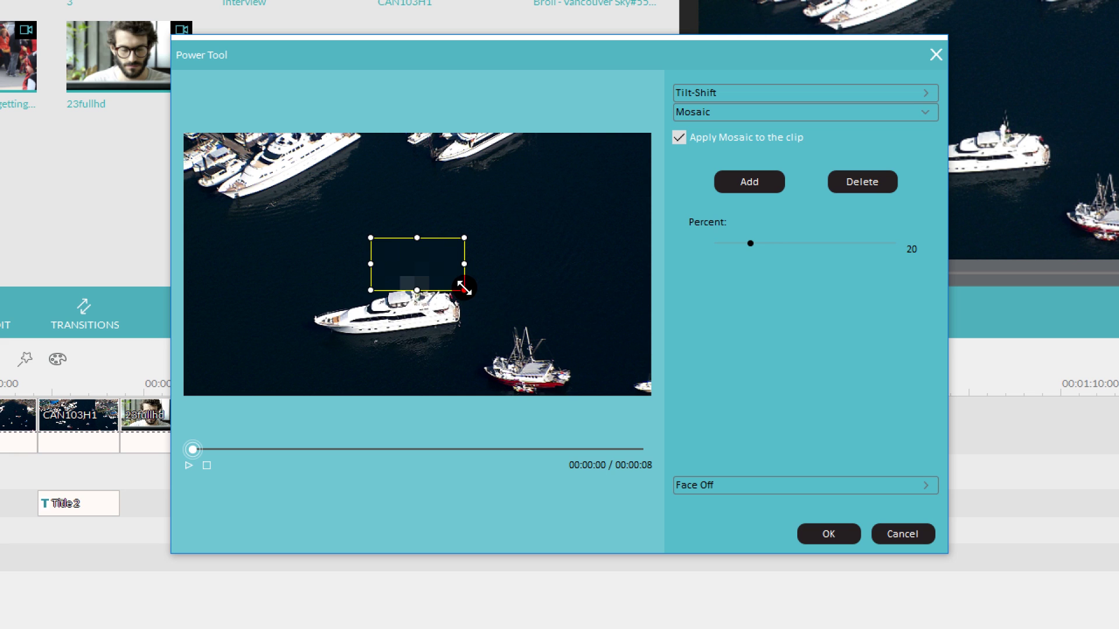
left_click_drag(463, 288, 505, 350)
left_click_drag(481, 309, 437, 324)
left_click(745, 188)
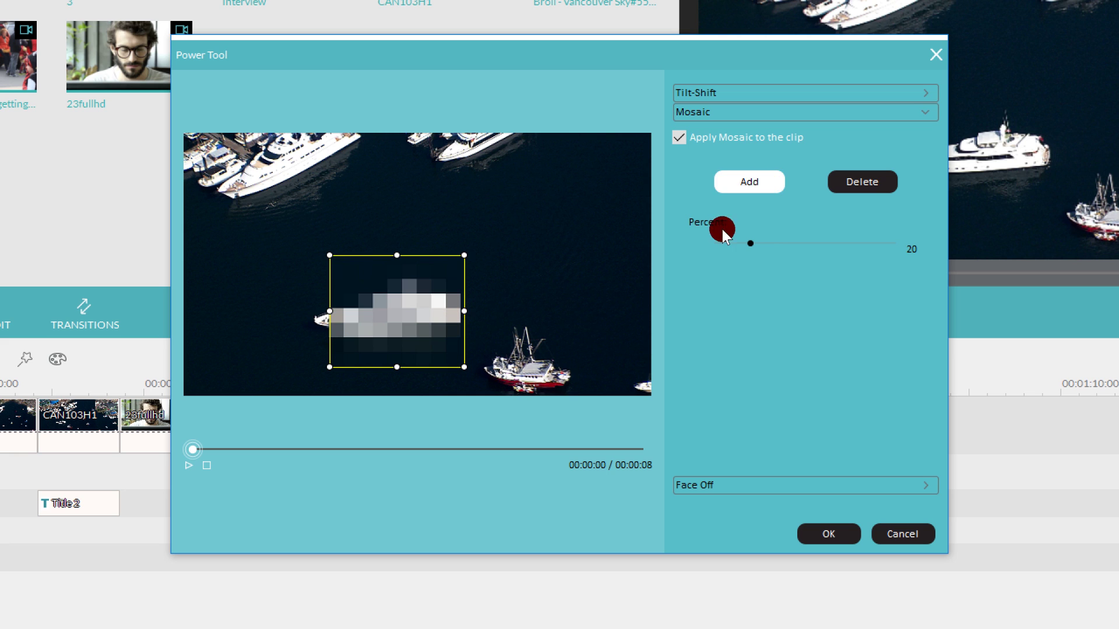
left_click_drag(750, 242, 818, 245)
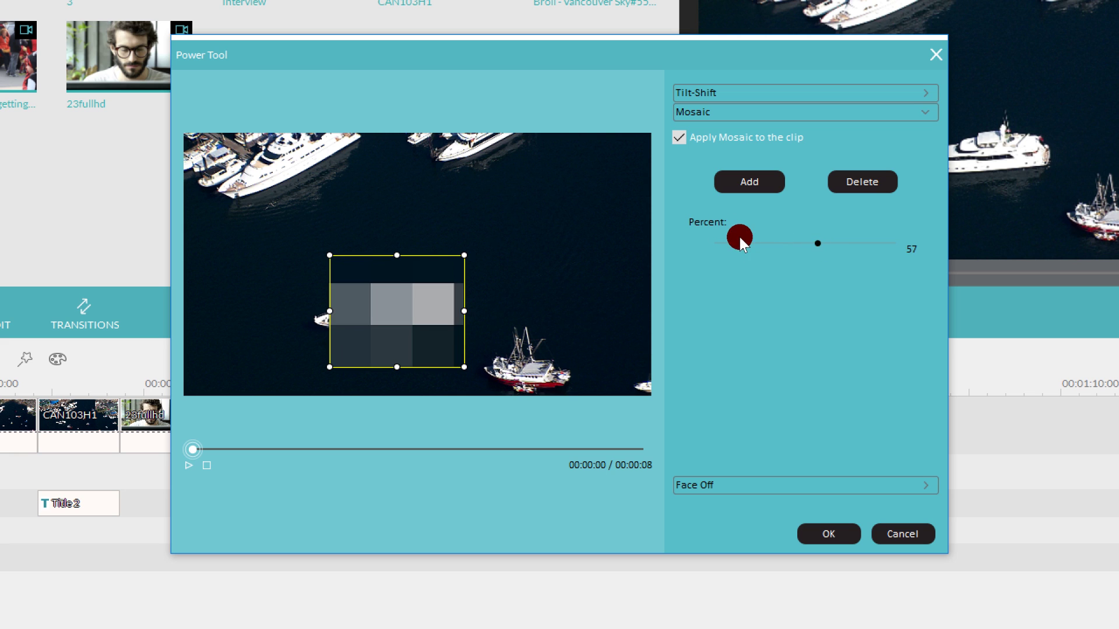
left_click_drag(739, 237, 735, 239)
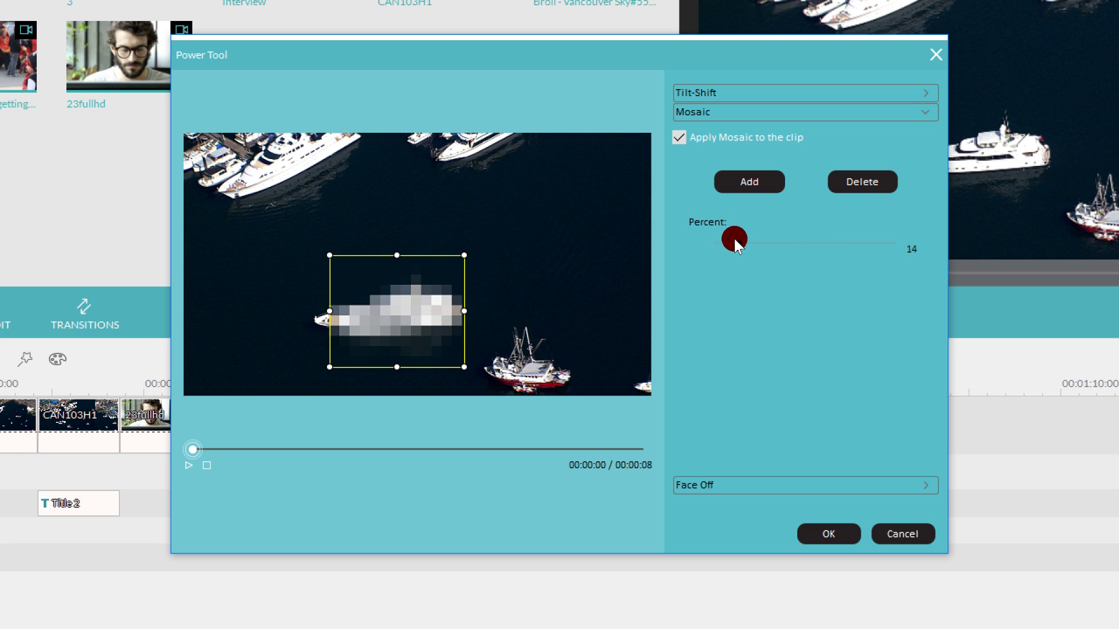
left_click(855, 187)
left_click(679, 138)
left_click(705, 481)
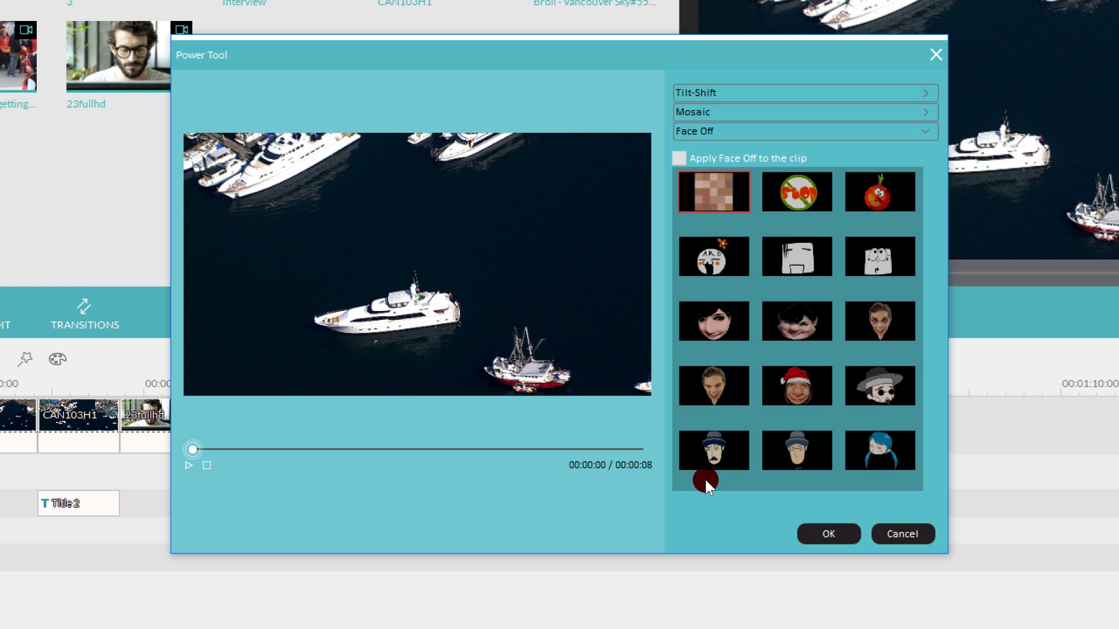
left_click(678, 158)
Step: Close Power Tool, play the unaltered aerial clip, and switch to the YouTube reference in Edge
left_click(717, 462)
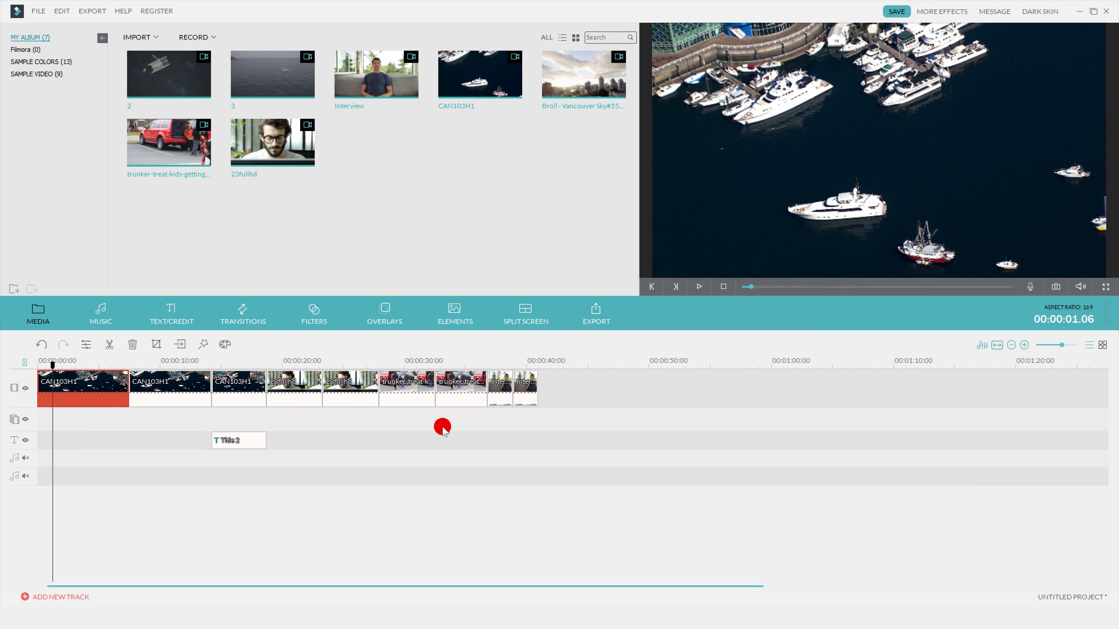
key("space")
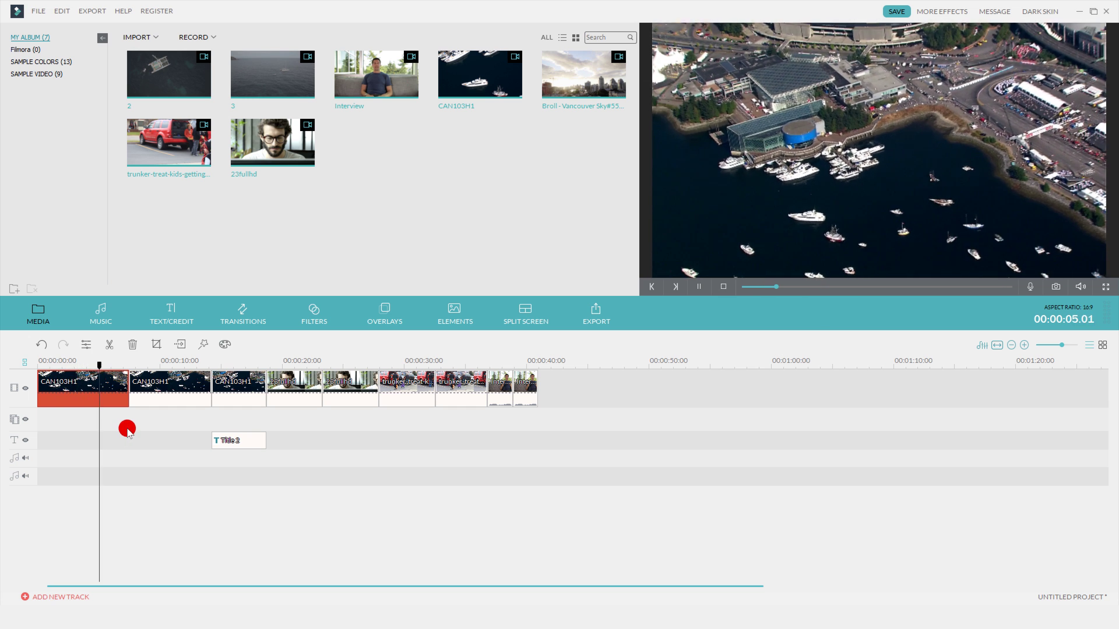
left_click(120, 365)
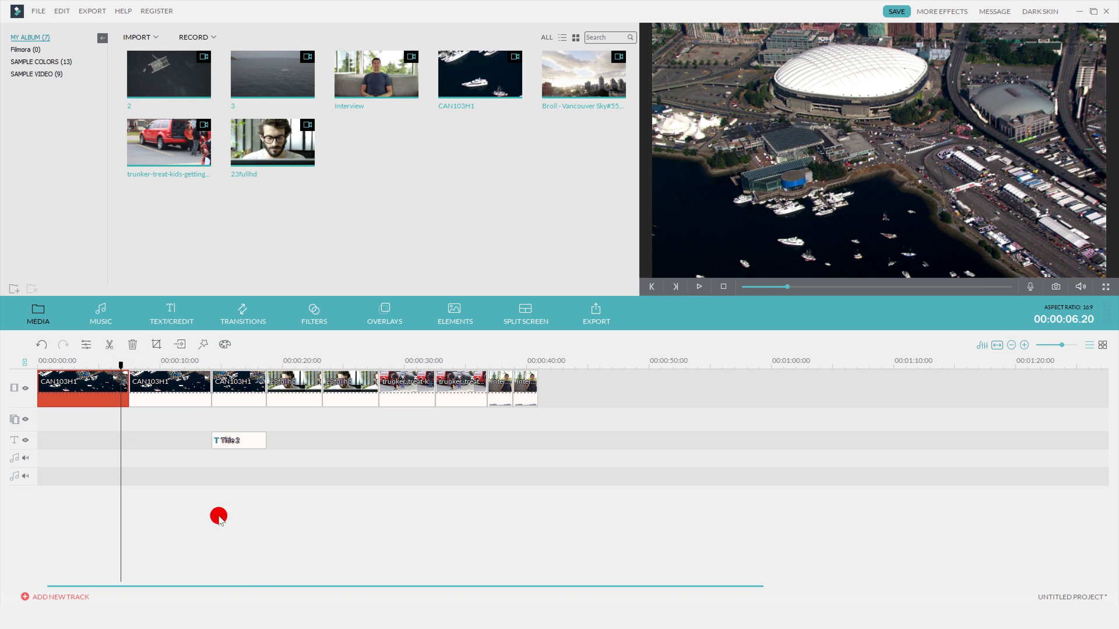
key("alt+Tab")
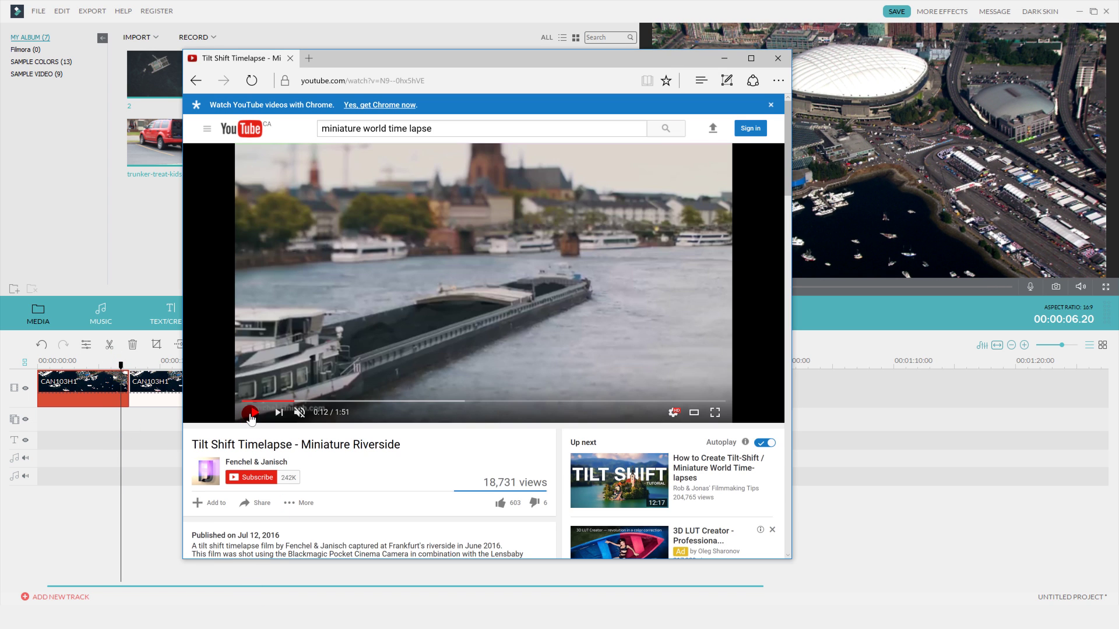
Step: Play and pause the Tilt Shift Timelapse example, then return to Filmora's second aerial clip
left_click(251, 413)
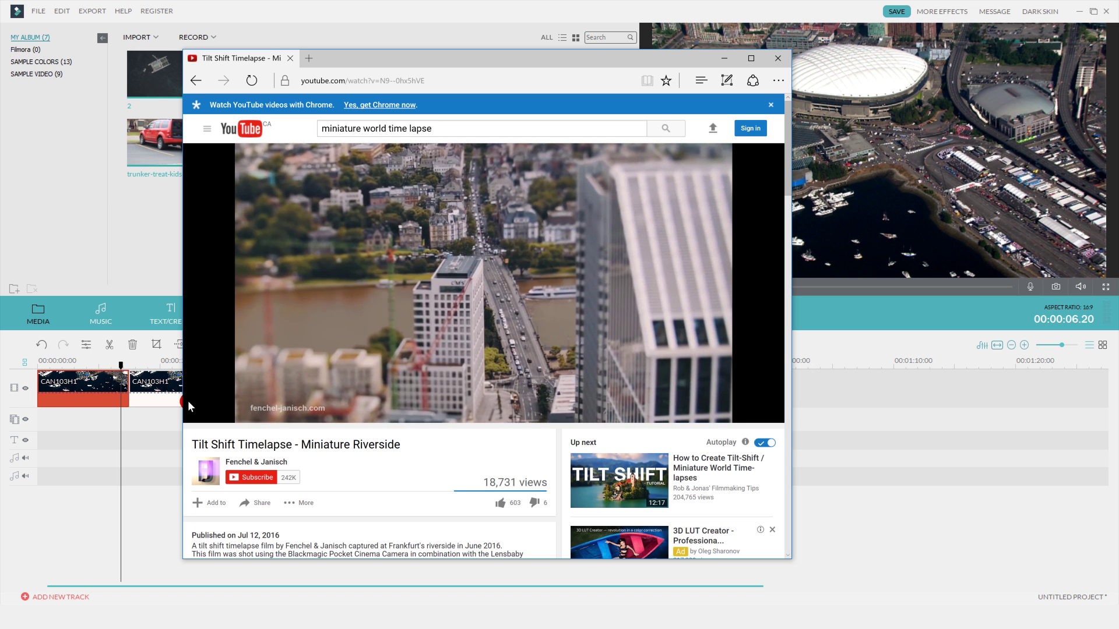
left_click(221, 410)
left_click_drag(170, 291, 138, 369)
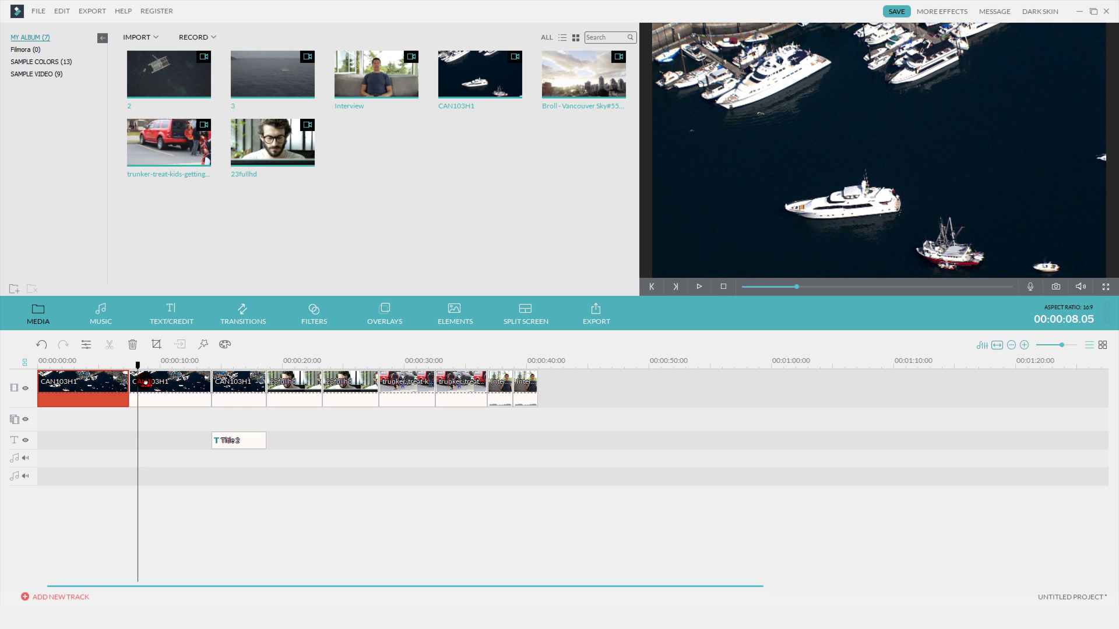
left_click(144, 384)
Step: Apply Tilt-Shift to the second aerial clip with a widened focus band over the yacht, then rewind
left_click(225, 344)
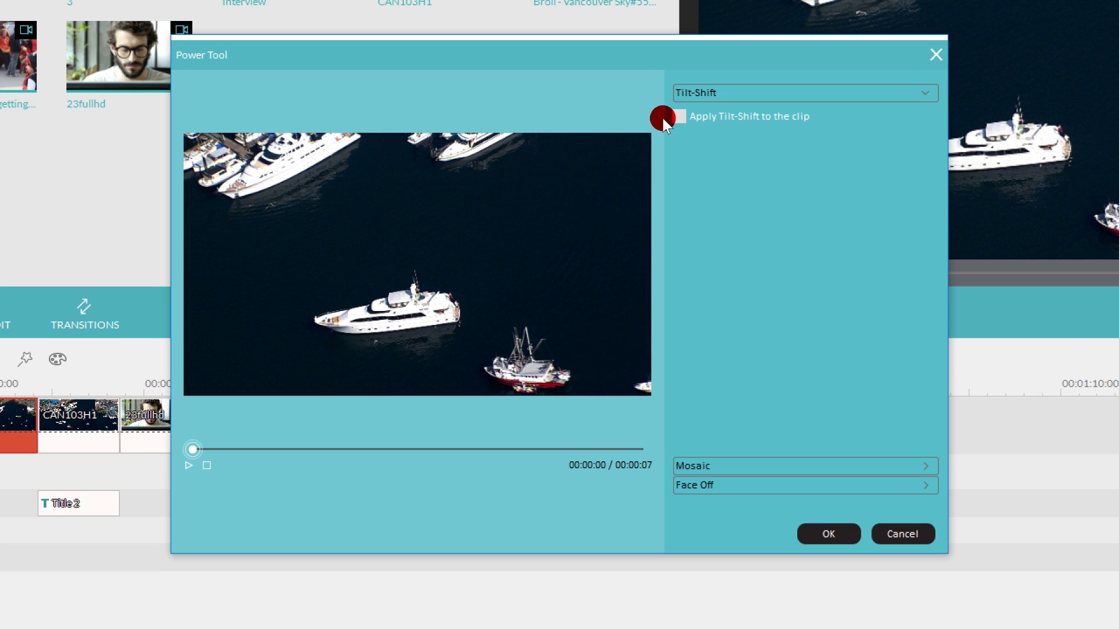
left_click(643, 176)
left_click_drag(455, 303, 425, 305)
left_click_drag(419, 235, 427, 245)
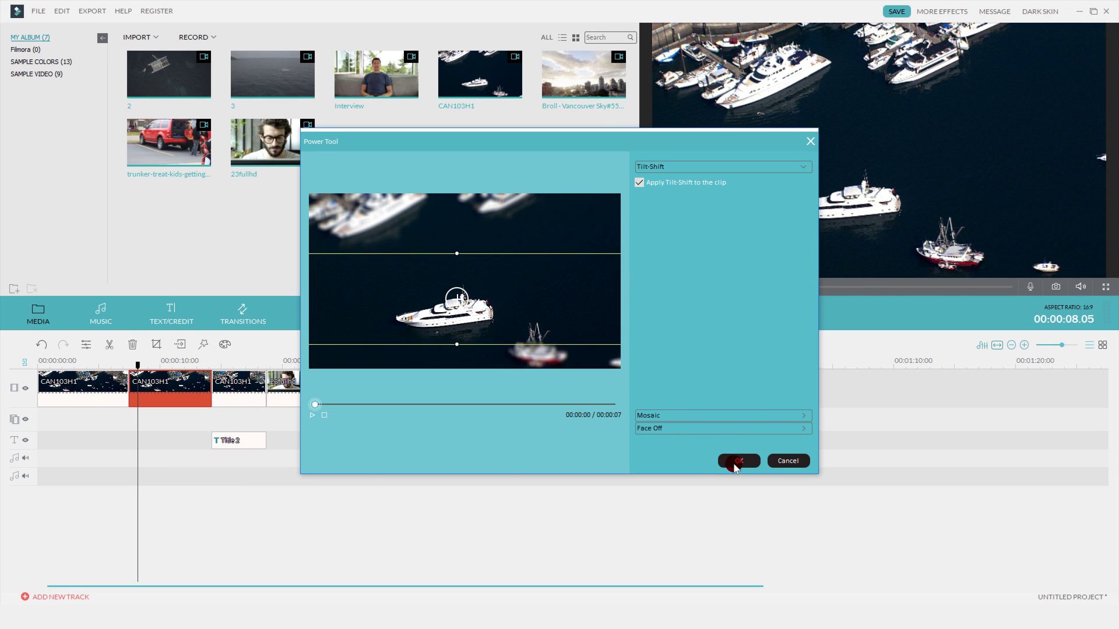
left_click(737, 461)
left_click_drag(138, 365, 46, 371)
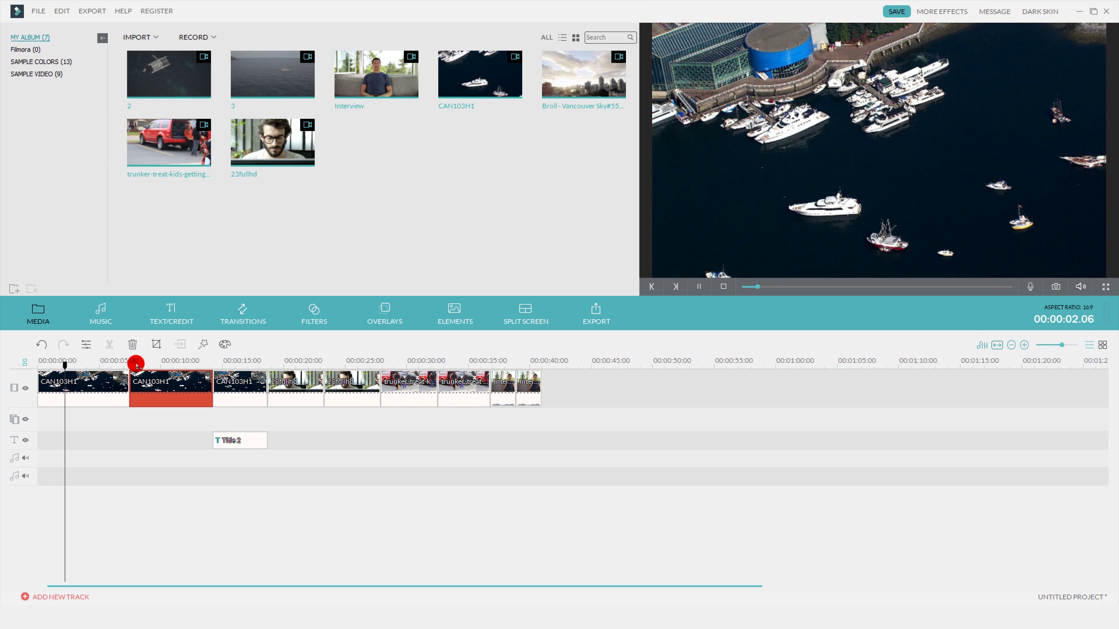
left_click(136, 365)
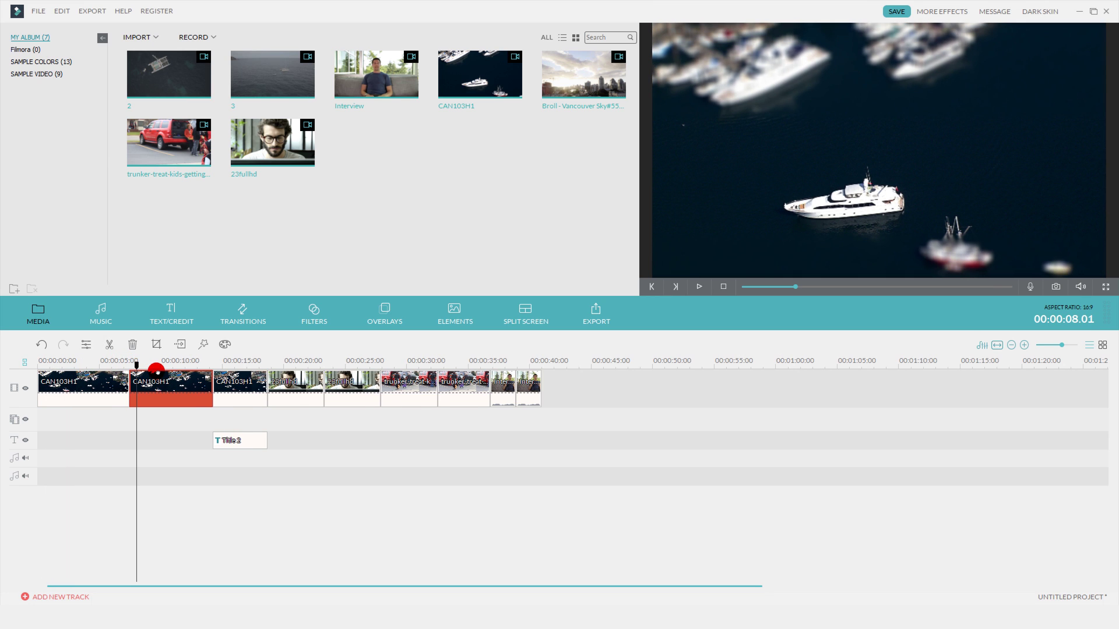
Step: Review the second clip's miniature look, then enable Tilt-Shift on the third CAN103H1 clip and play it
key("space")
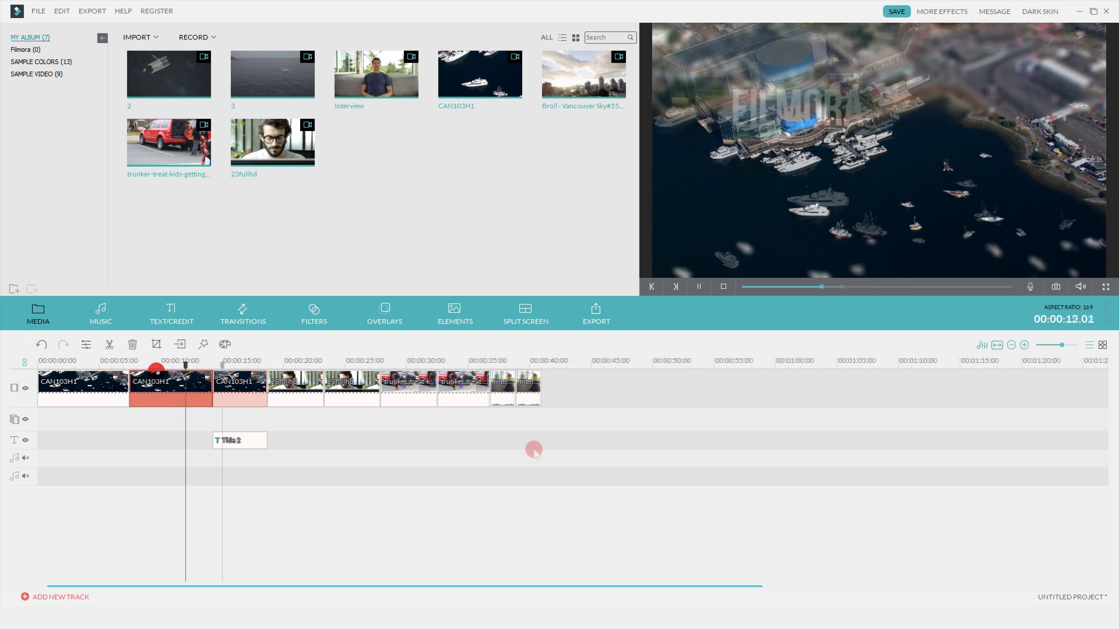
left_click(382, 402)
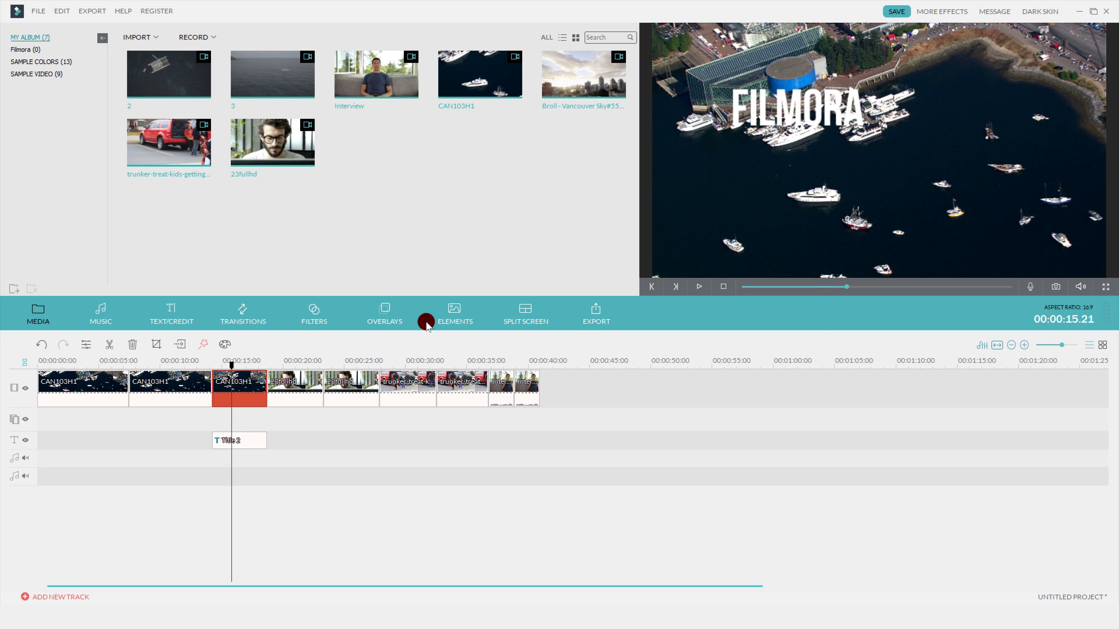
left_click(633, 184)
left_click(739, 461)
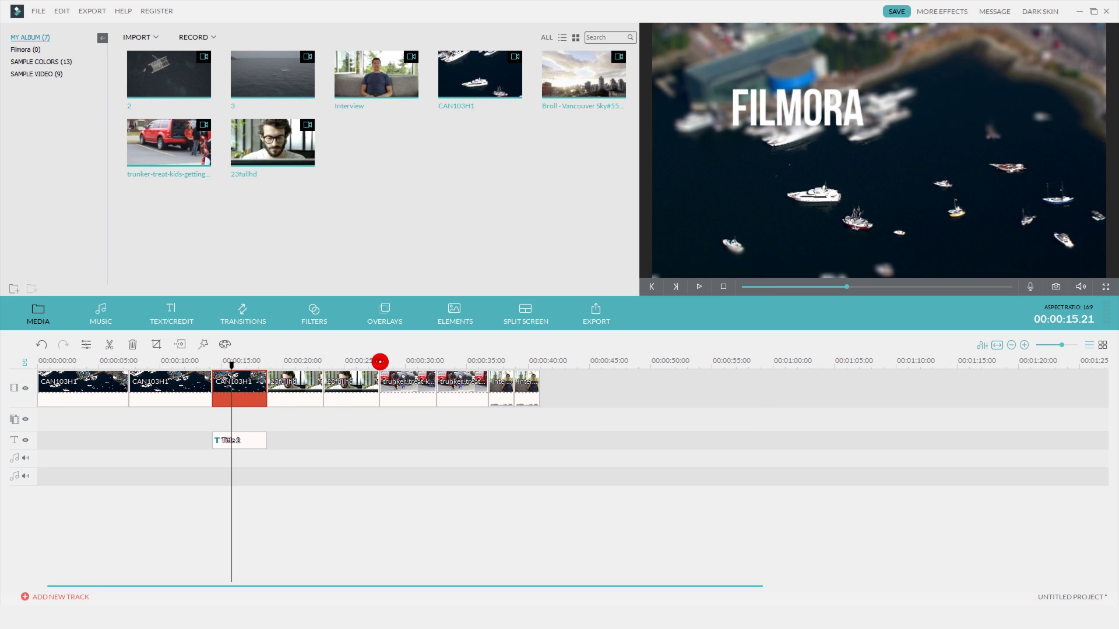
left_click(218, 364)
key("space")
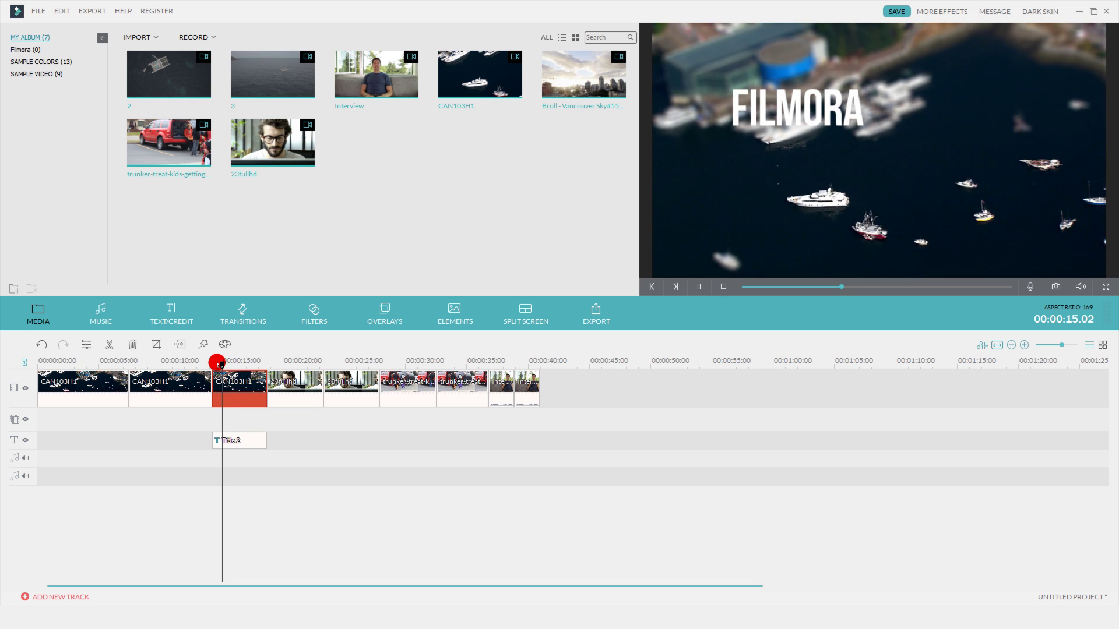
key("space")
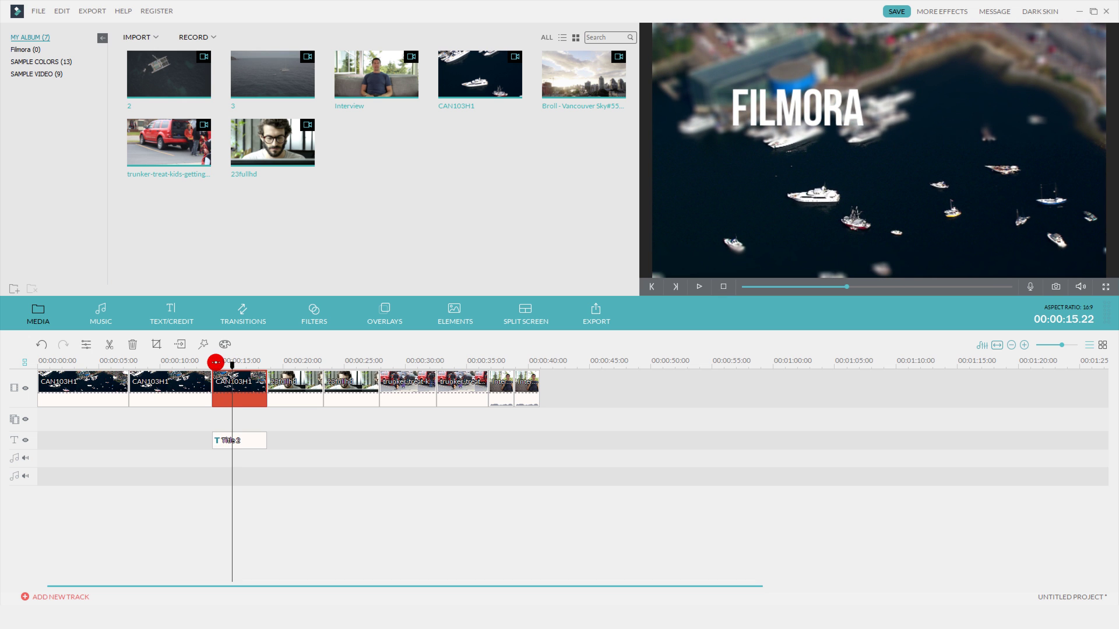
Step: Move the playhead to about 23 seconds in the 23fullhd clip and bring up its Power Tool
left_click(274, 363)
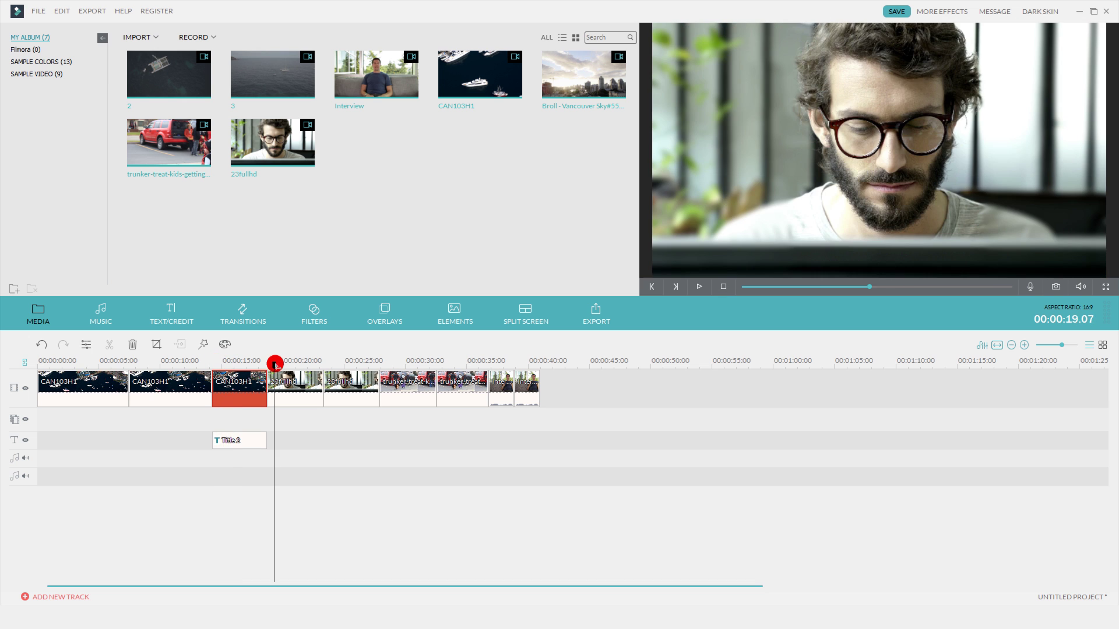
left_click_drag(275, 365, 295, 368)
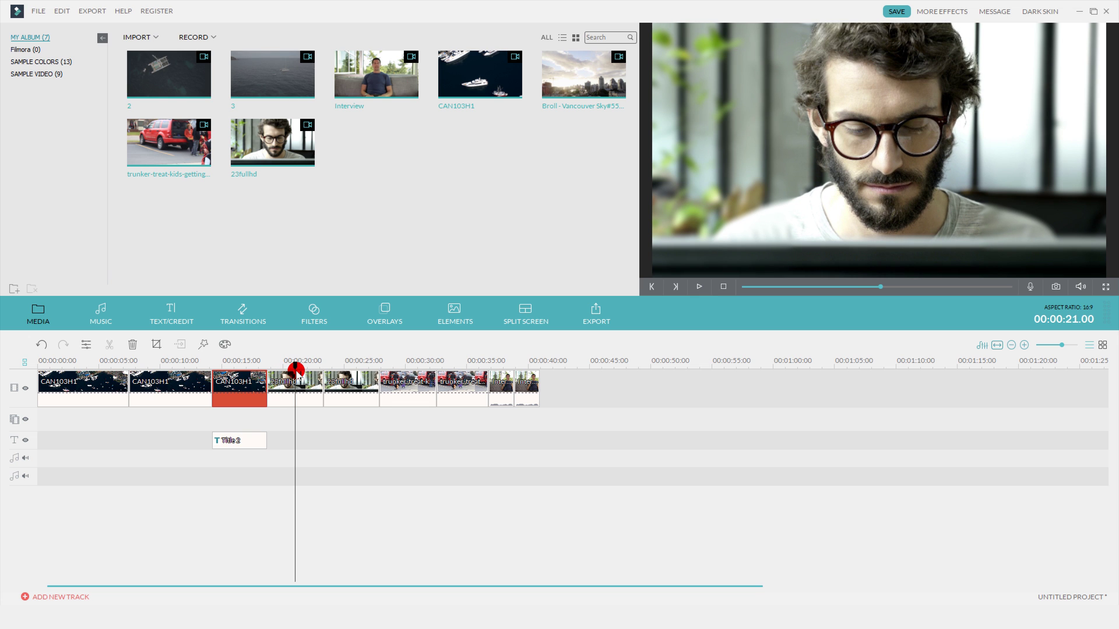
mouse_move(304, 369)
left_mouse_down()
mouse_move(336, 368)
mouse_move(308, 369)
left_mouse_up()
left_click(207, 344)
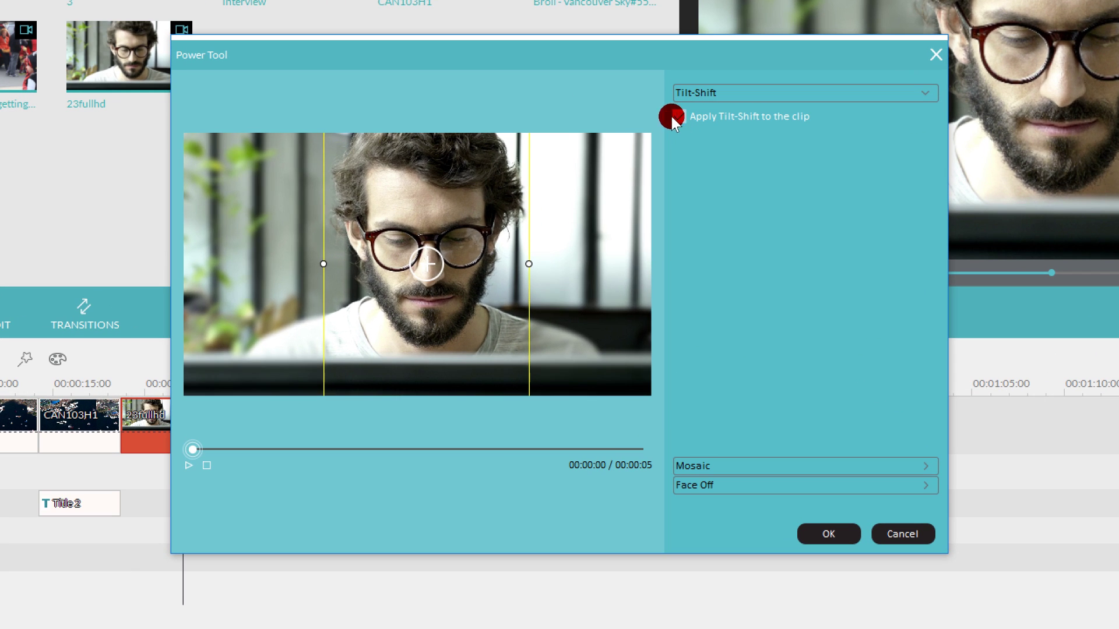
Step: Re-toggle Tilt-Shift, adjust the band's angle, narrow the focus around the man's face, and confirm
left_click(640, 182)
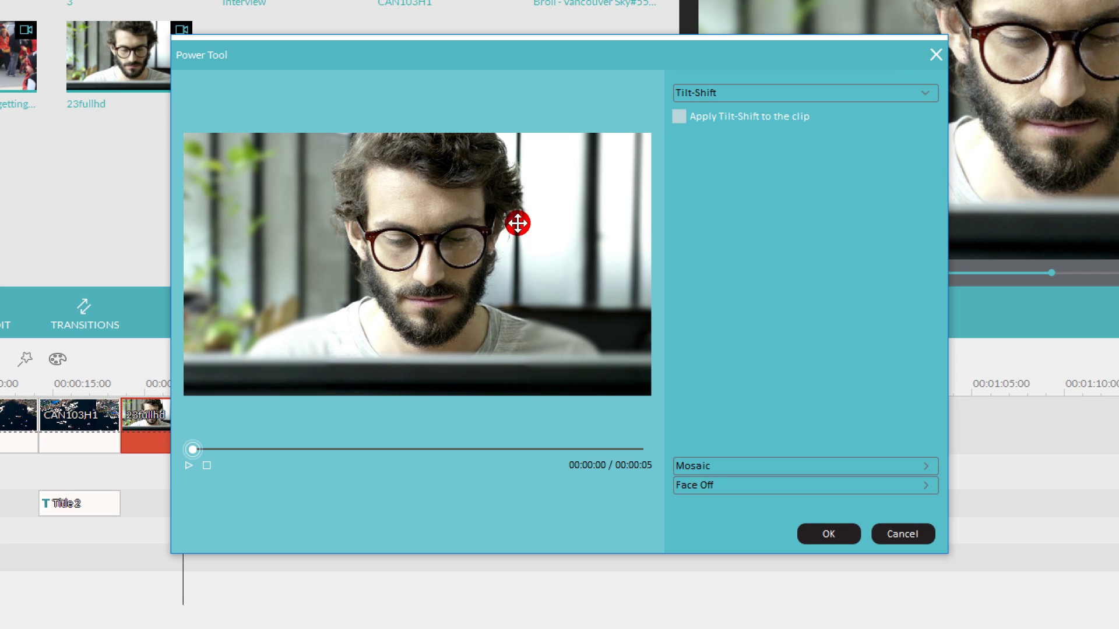
left_click(481, 285)
mouse_move(443, 268)
left_mouse_down()
mouse_move(454, 220)
mouse_move(444, 279)
left_mouse_up()
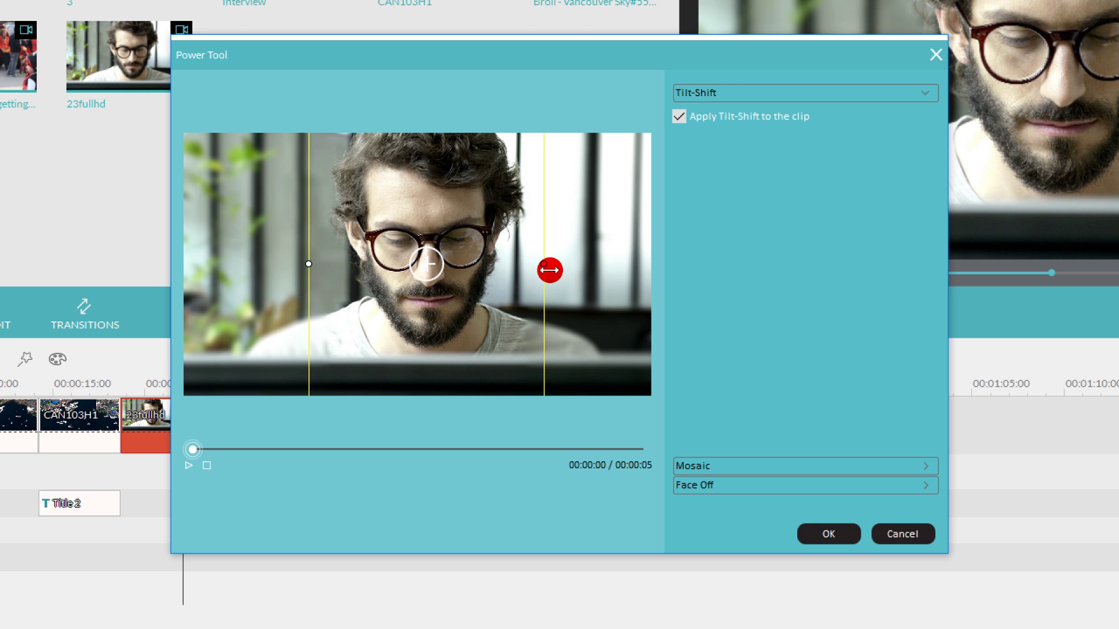
left_click_drag(550, 270, 535, 262)
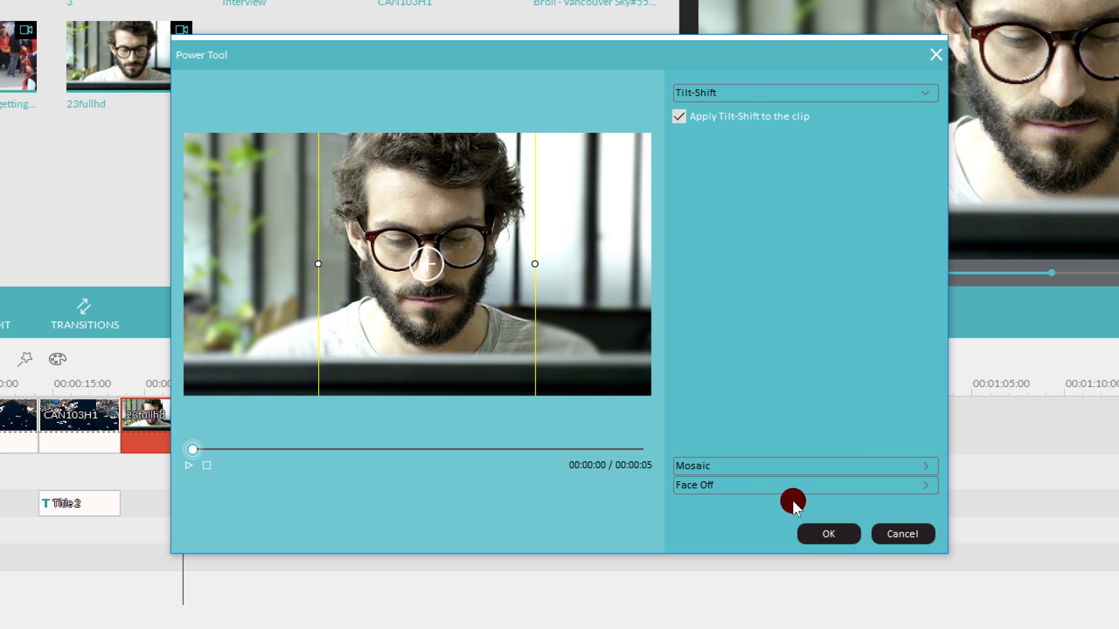
left_click(816, 533)
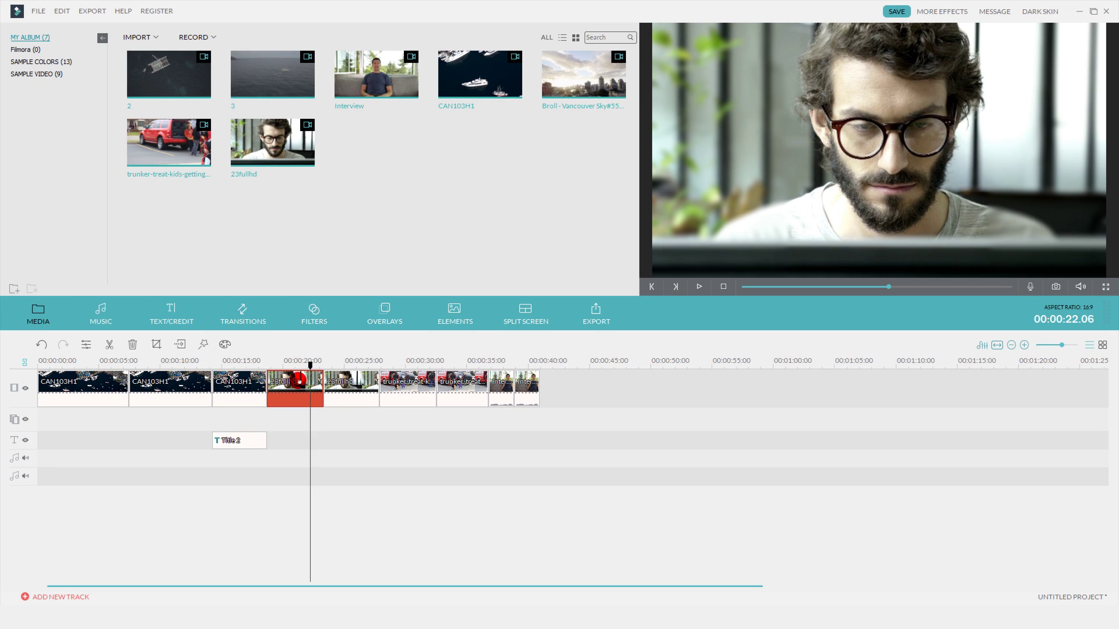
left_click(352, 386)
left_click_drag(320, 367, 294, 367)
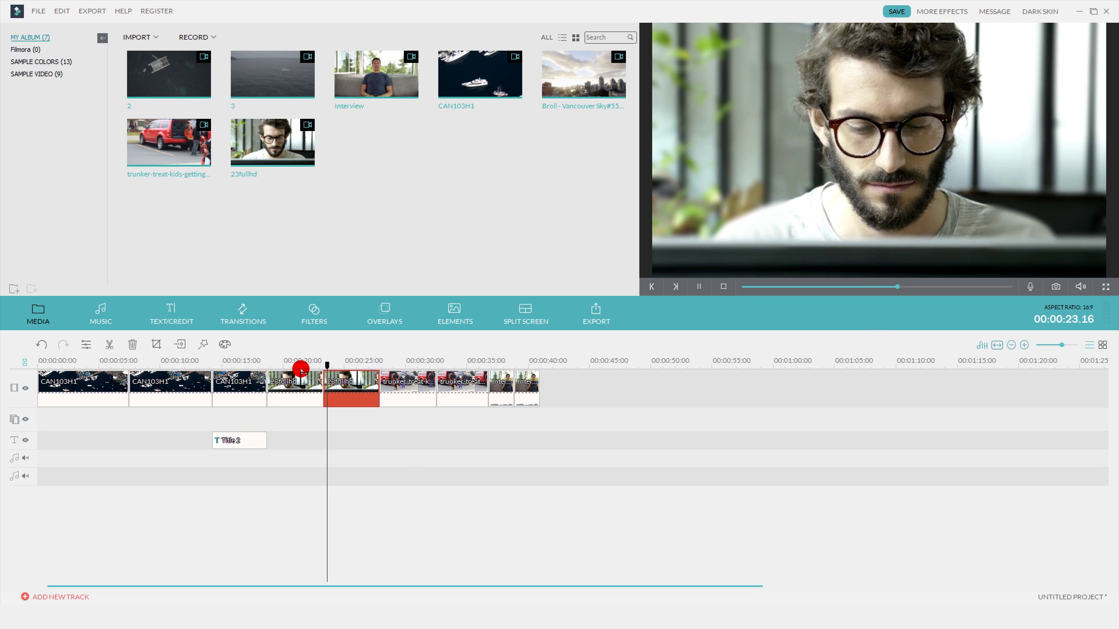
left_click_drag(348, 367, 302, 365)
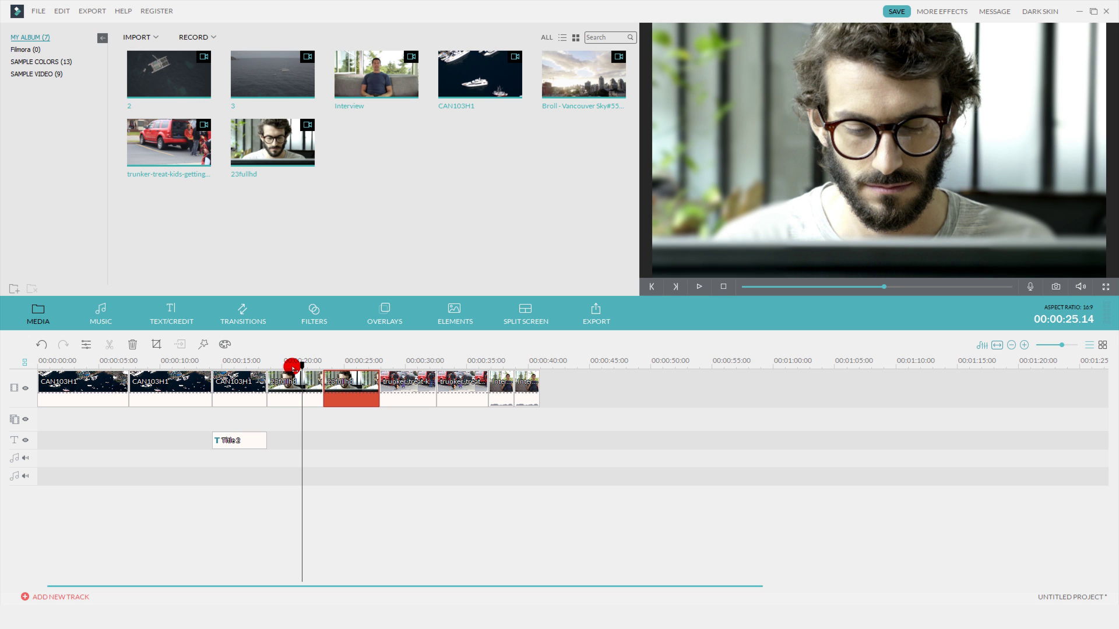
key("space")
left_click(307, 367)
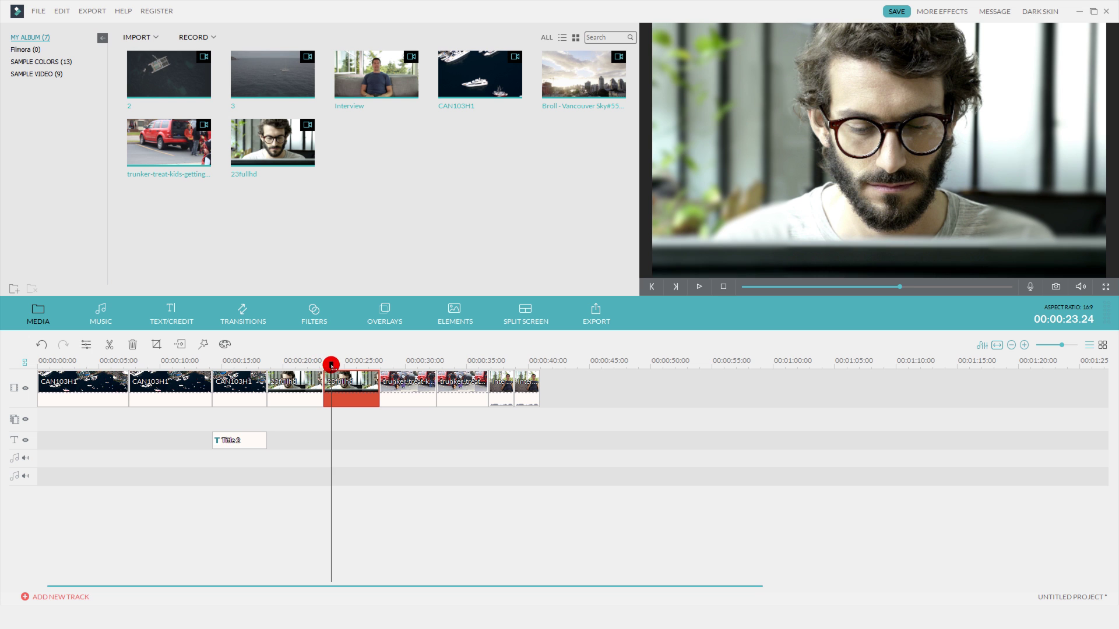
left_click(318, 366)
left_click_drag(317, 366, 331, 375)
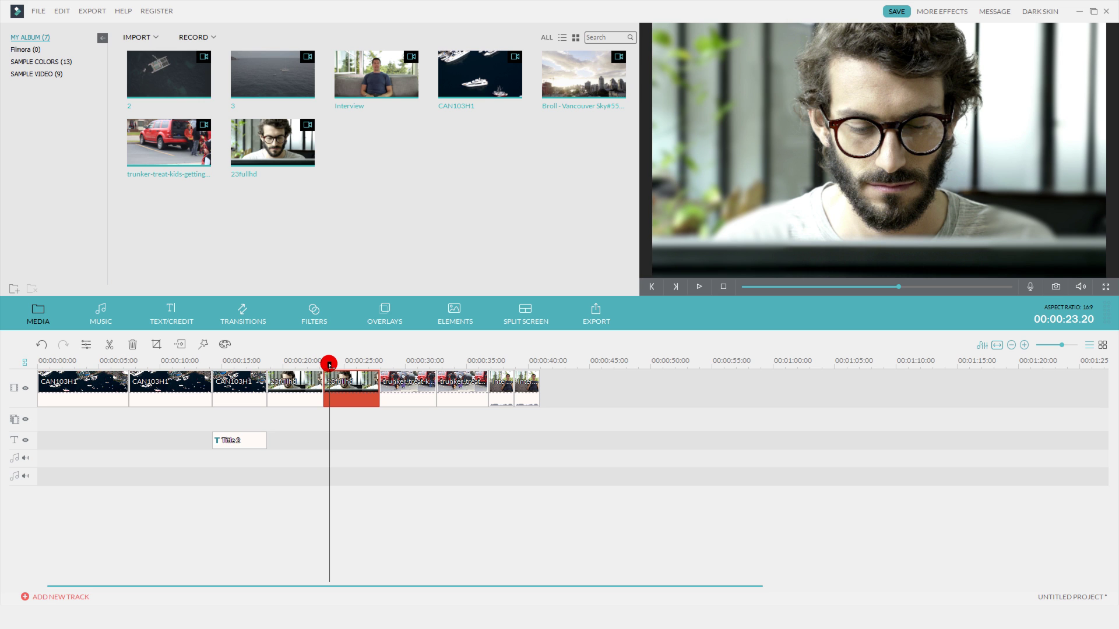
Step: Scrub the playhead to about 31 seconds and select the trick-or-treat parking lot clip
left_click_drag(390, 367, 411, 368)
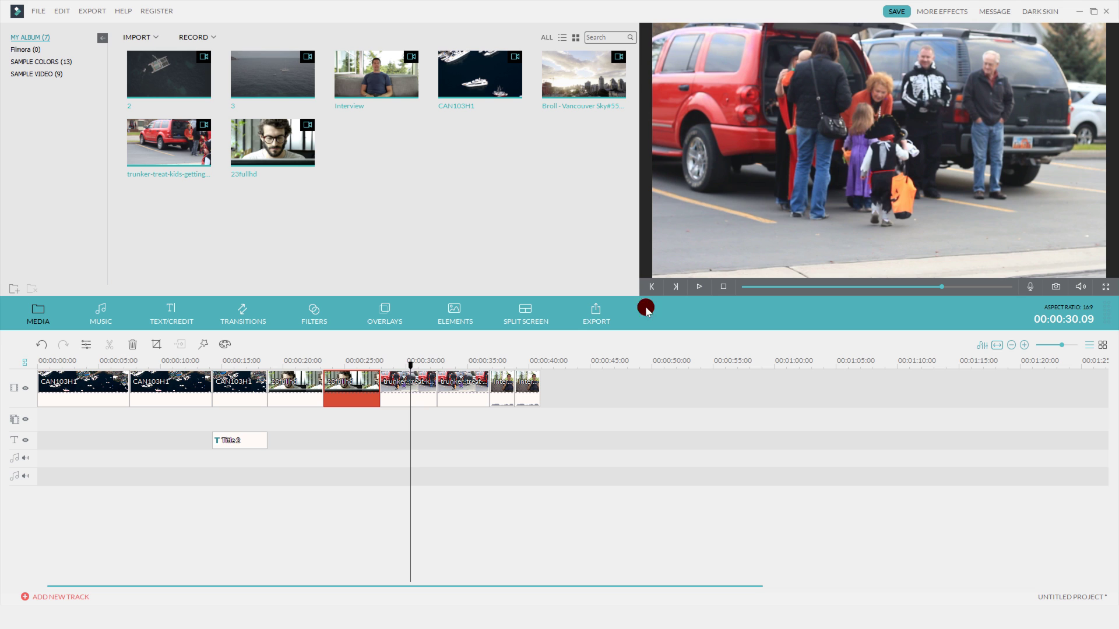
left_click_drag(410, 365, 448, 370)
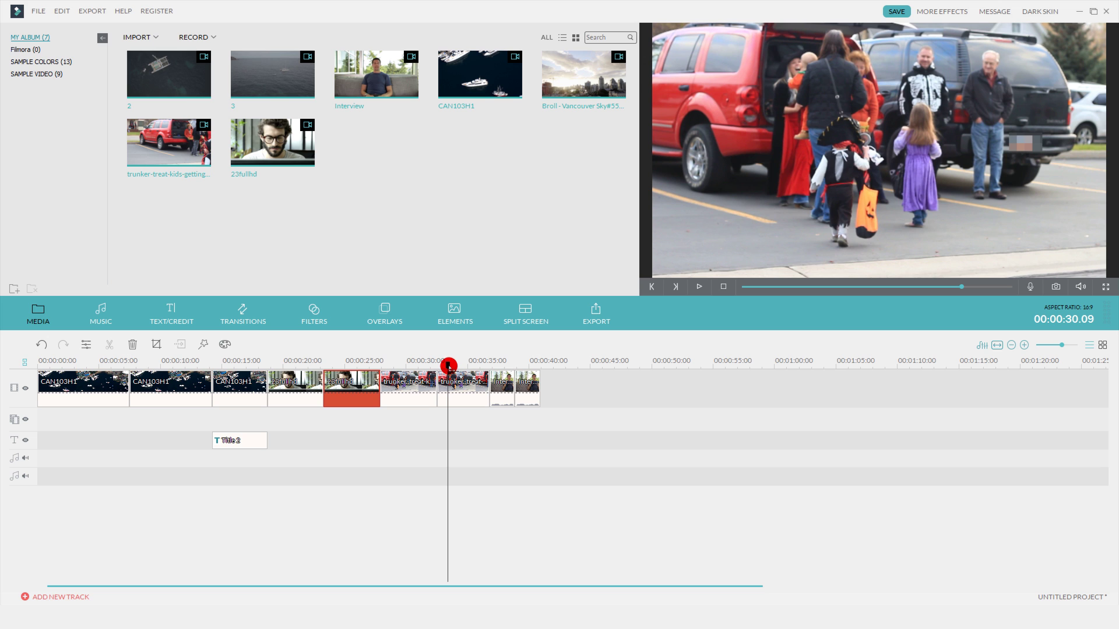
left_click(450, 385)
Step: Enable Mosaic in the trick-or-treat clip's Power Tool, previewing the frame at 2 seconds
left_click(200, 344)
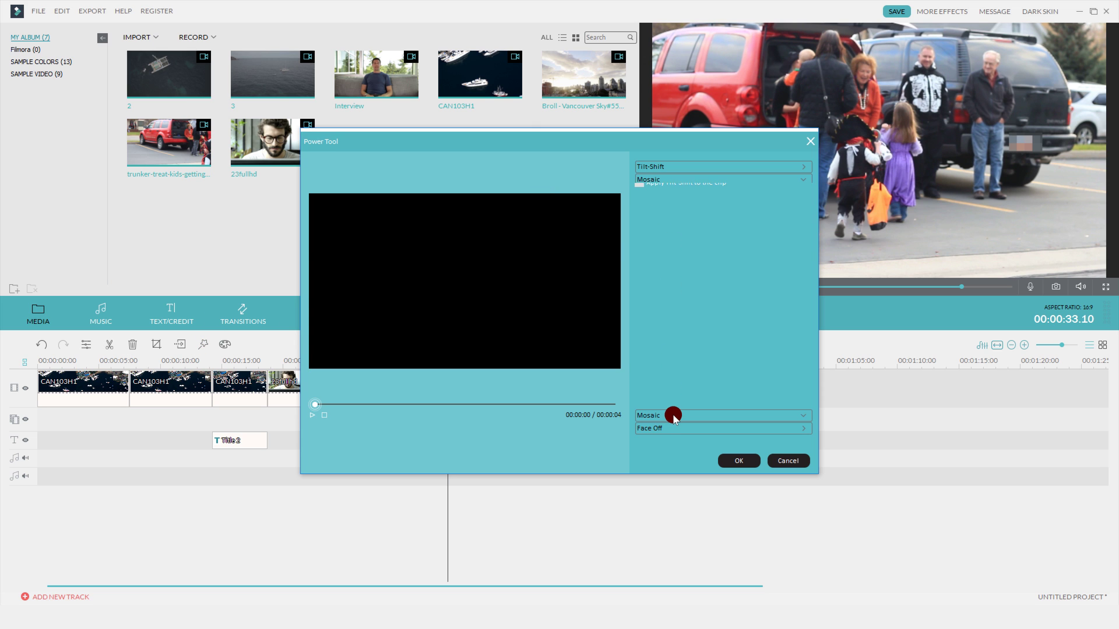
left_click(671, 415)
left_click_drag(315, 405, 482, 404)
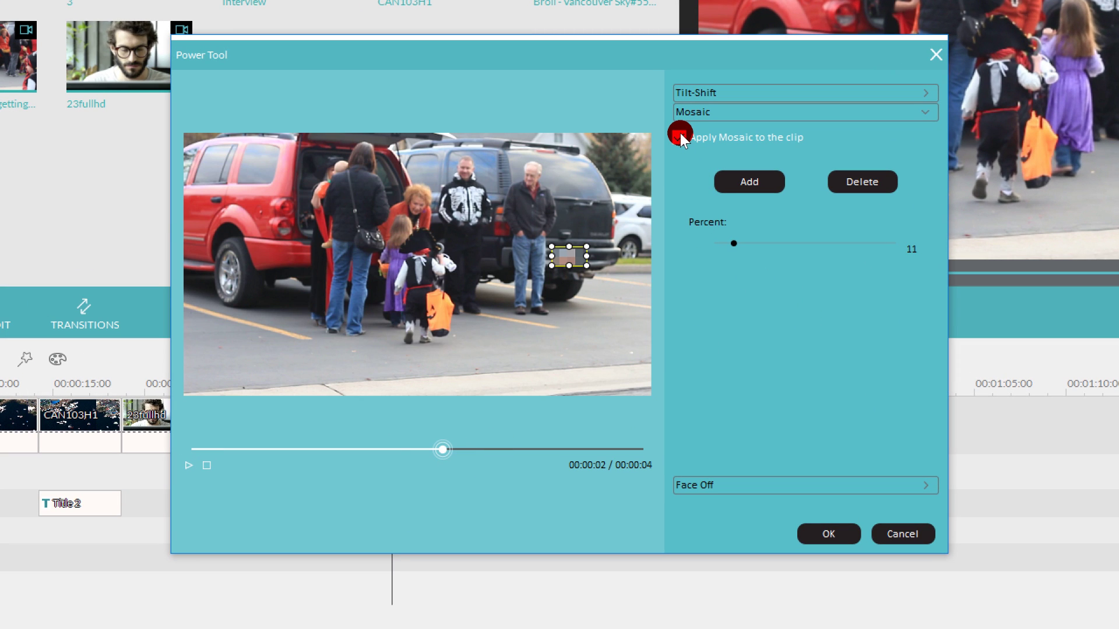
left_click(678, 137)
left_click(679, 137)
Step: Enlarge the mosaic box, place it over the SUV's licence plate, and raise strength to 26 percent
left_click(604, 350)
left_click(587, 267)
left_click_drag(586, 267, 478, 171)
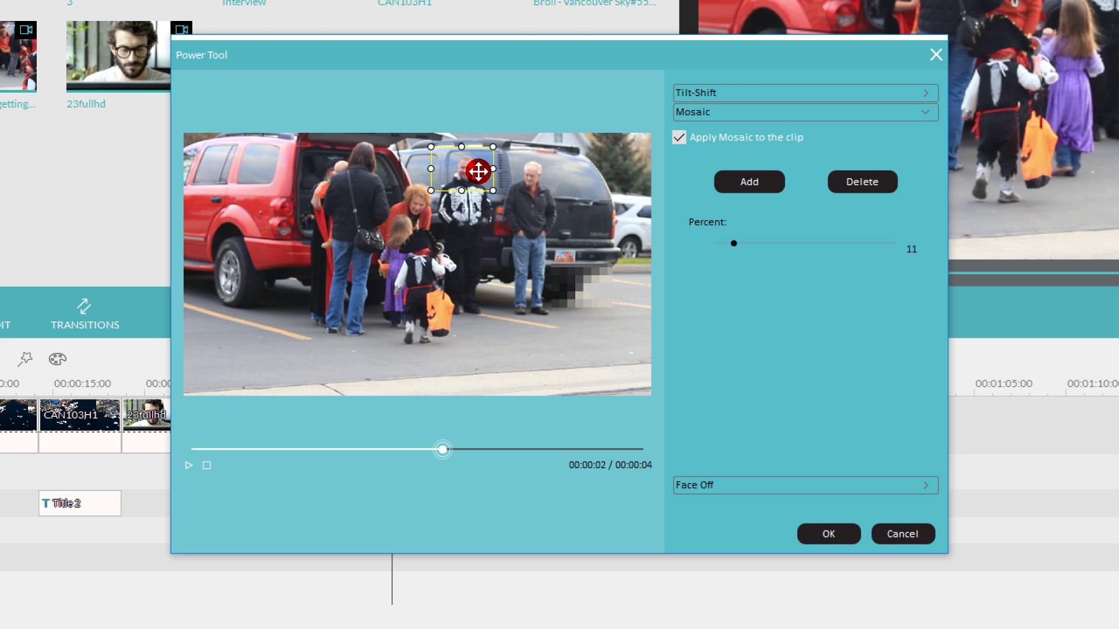
left_click_drag(466, 174, 578, 255)
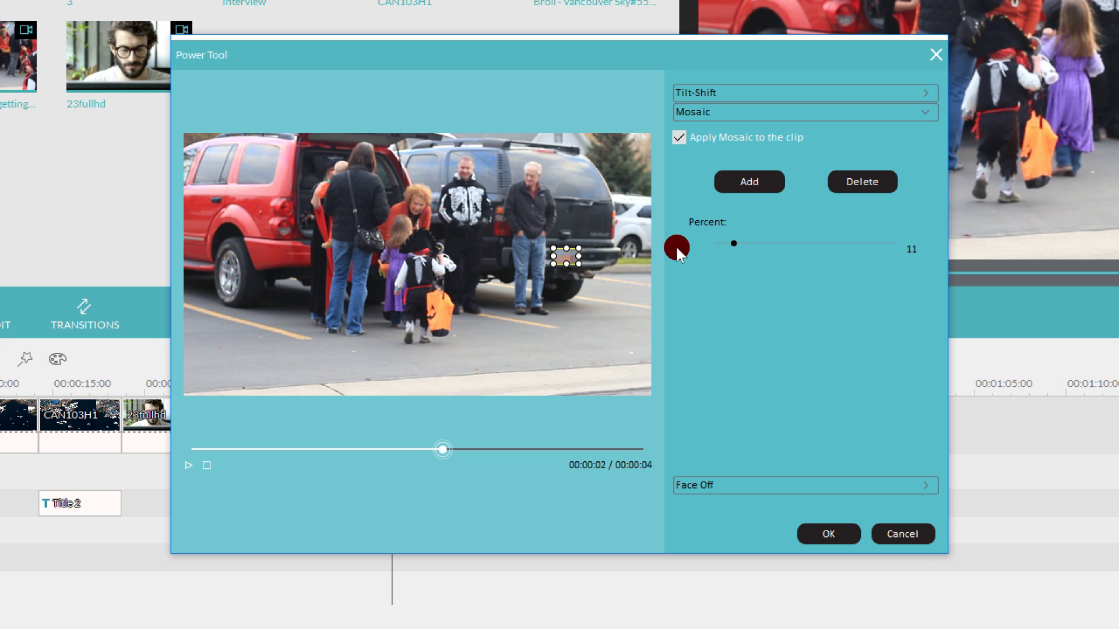
mouse_move(729, 243)
left_mouse_down()
mouse_move(857, 248)
mouse_move(728, 246)
left_mouse_up()
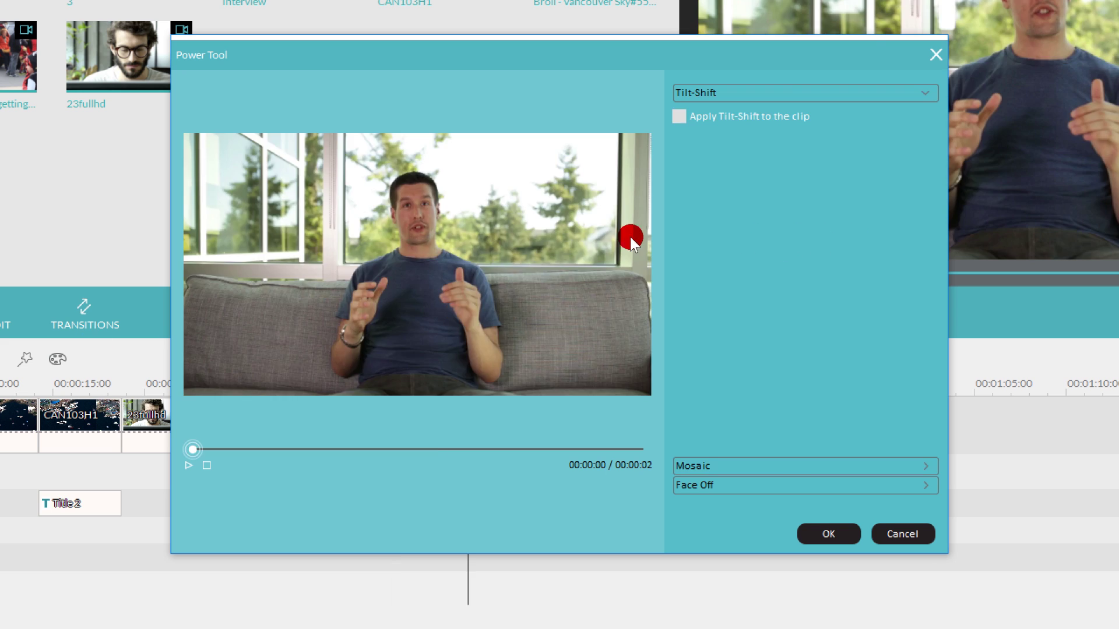
Step: Apply Face Off's pixelated-face style to the sofa interview clip and preview the result several times
left_click(726, 495)
left_click(678, 158)
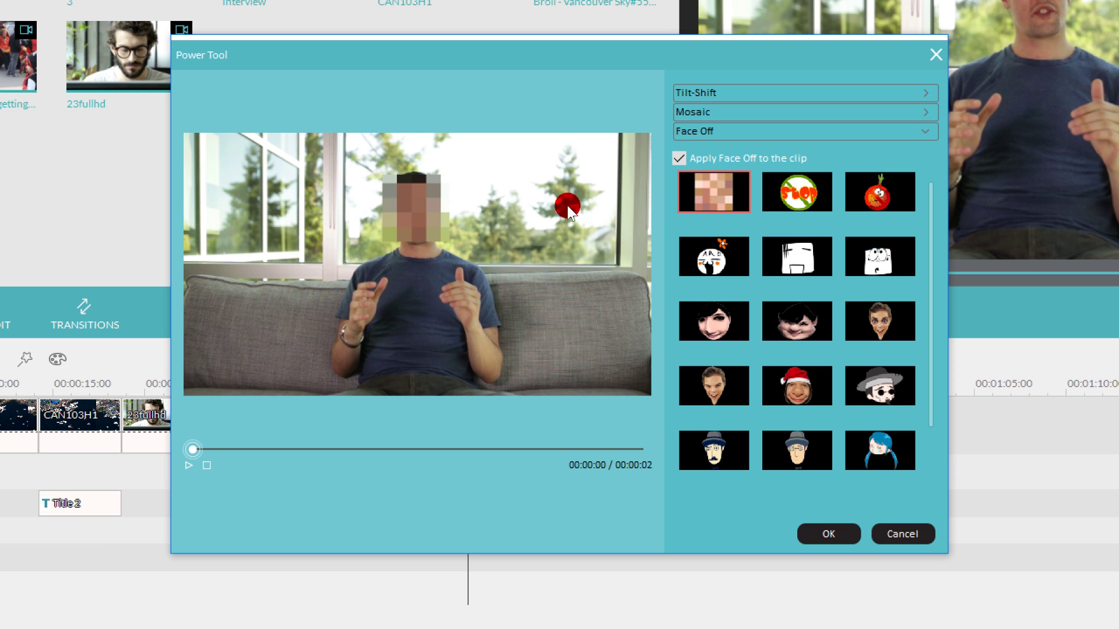
left_click(188, 466)
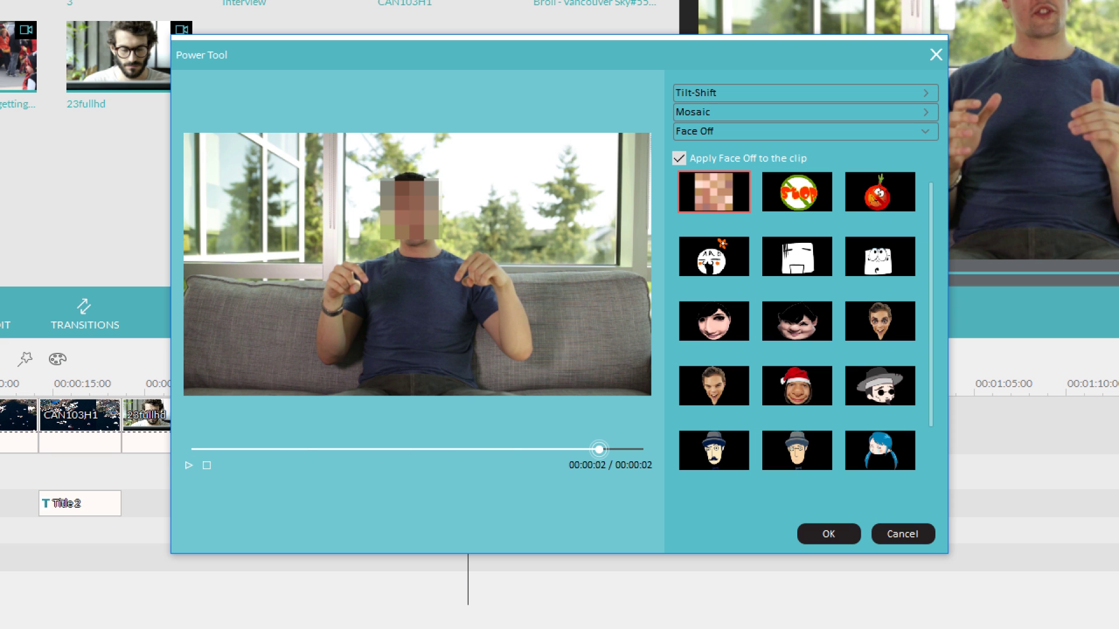
left_click(186, 464)
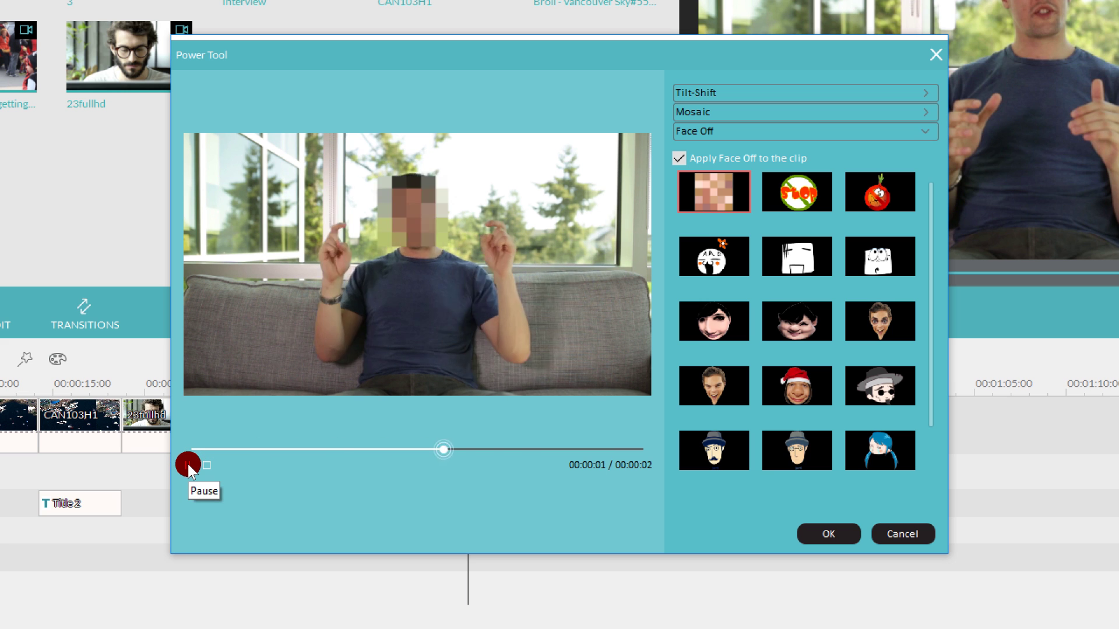
left_click(188, 464)
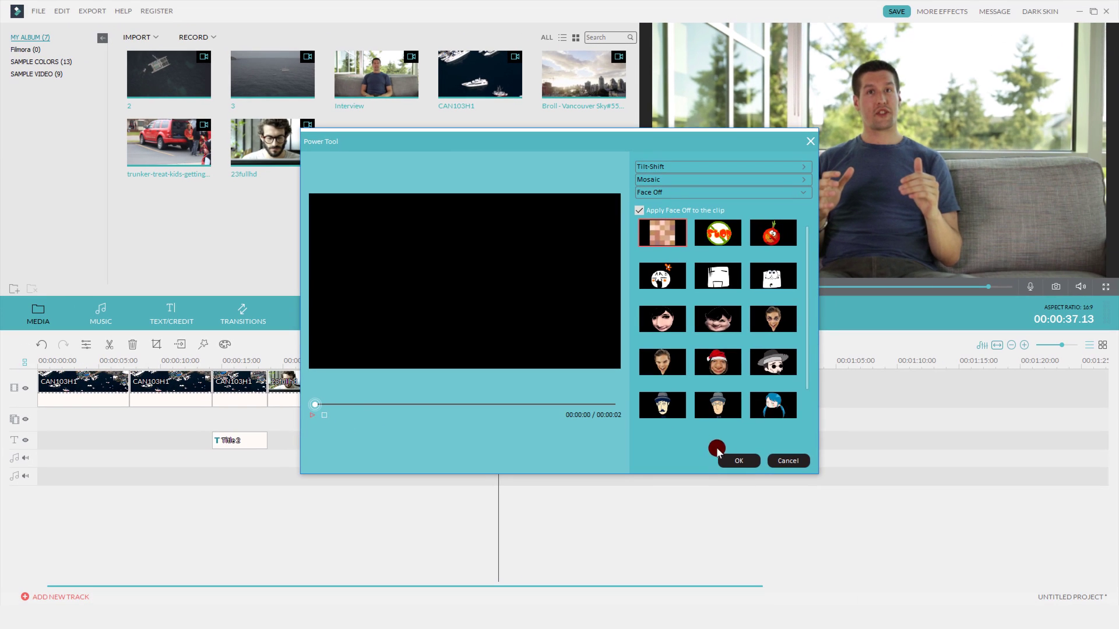
Step: Confirm the pixelated Face Off on the interview clip and preview the timeline
left_click(748, 461)
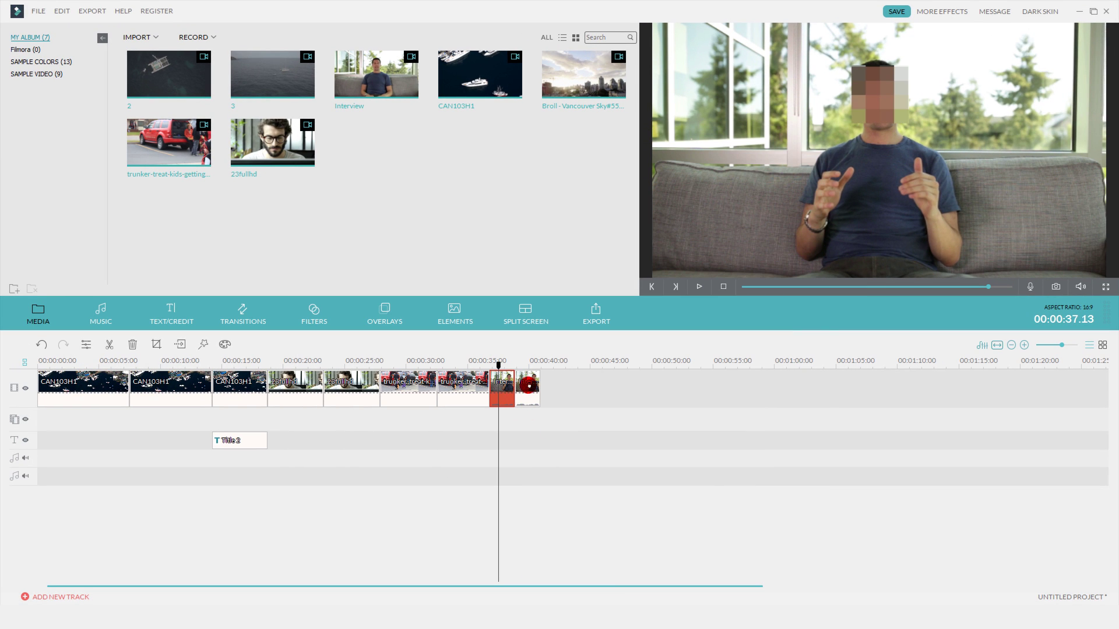
key("space")
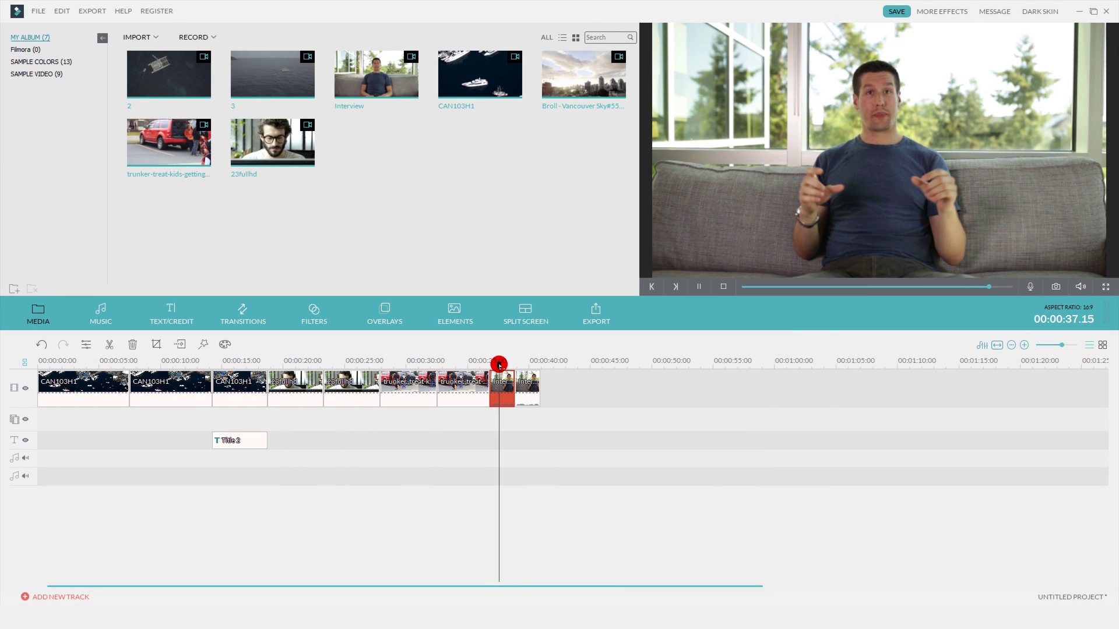
left_click_drag(499, 366, 530, 376)
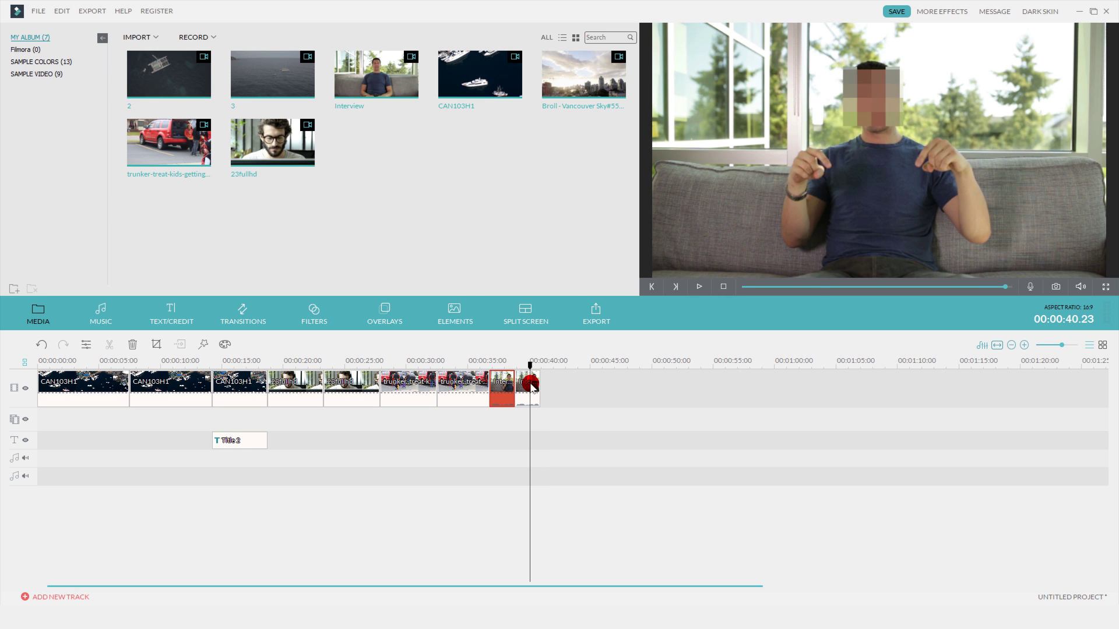
Step: Cover the speaker's face in the last sofa clip with the white Face Off mask, then replay from about 37 seconds
left_click(203, 344)
left_click(718, 276)
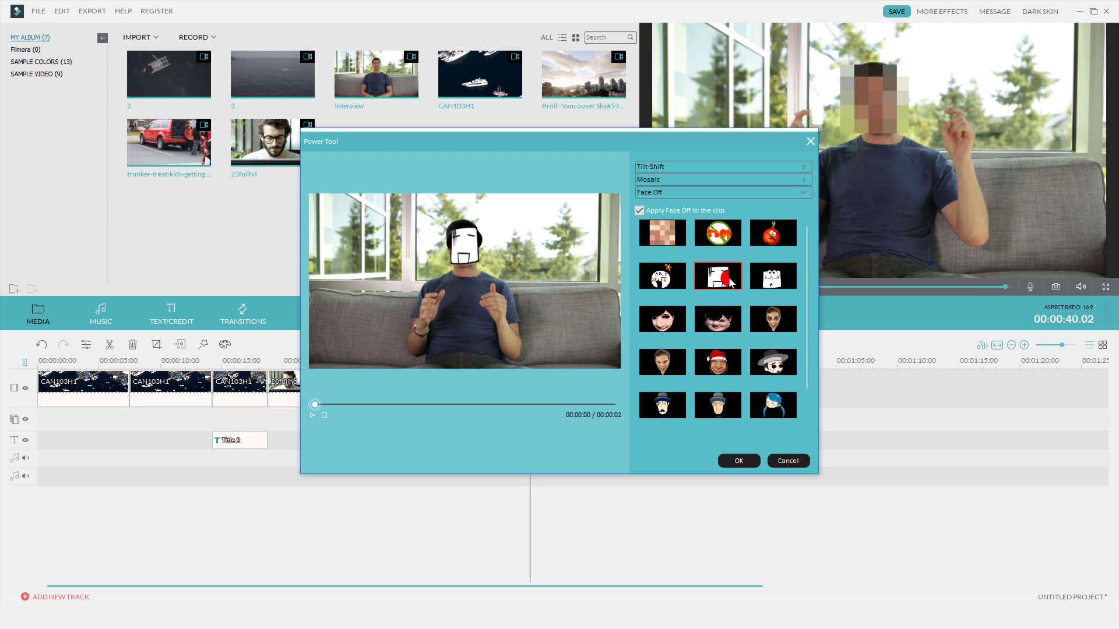
left_click(737, 461)
left_click_drag(528, 365, 498, 367)
key("space")
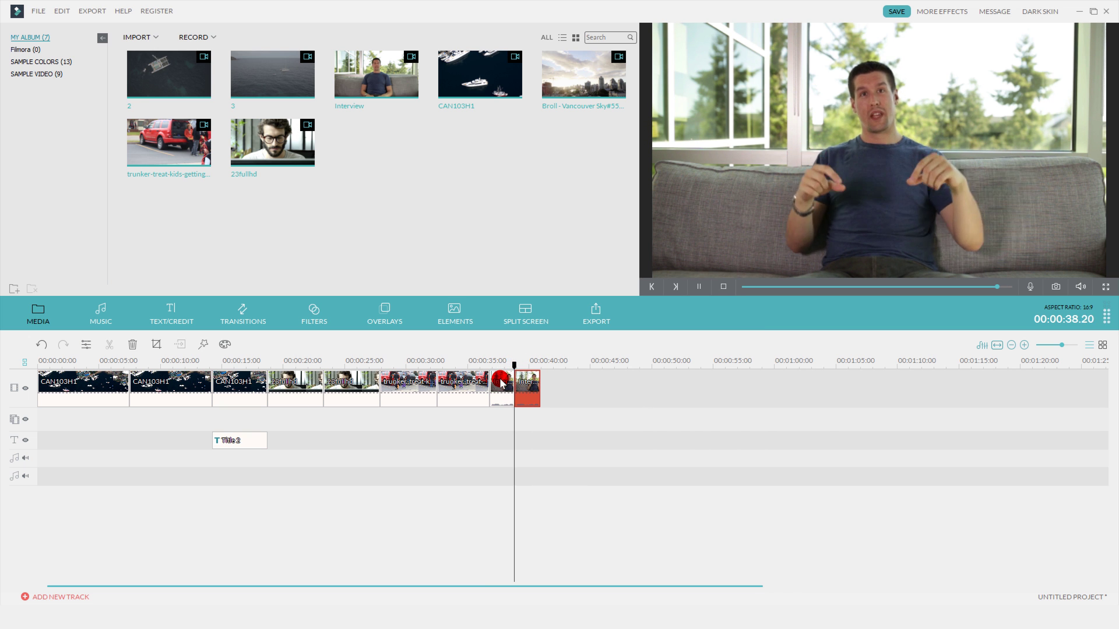